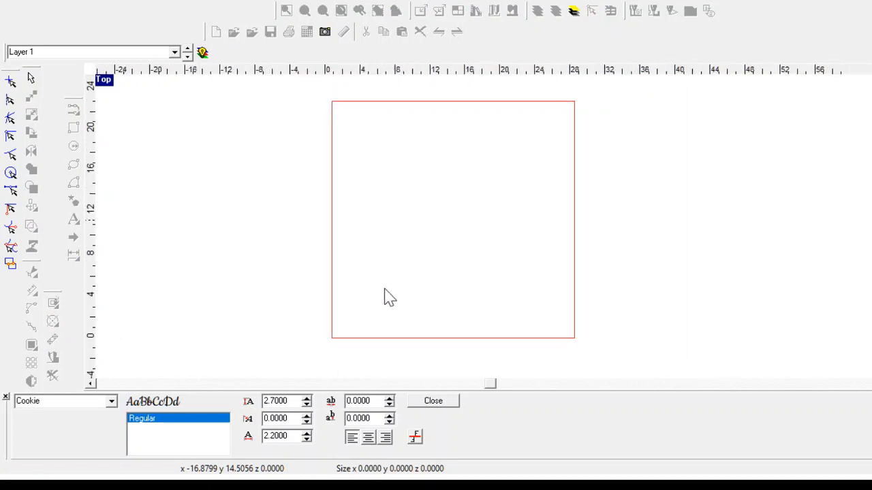
scroll(570, 272, "up", 2)
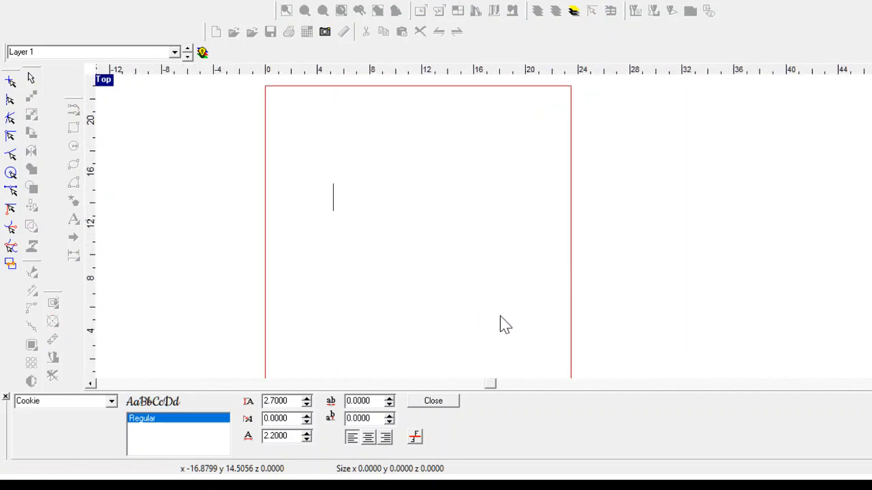
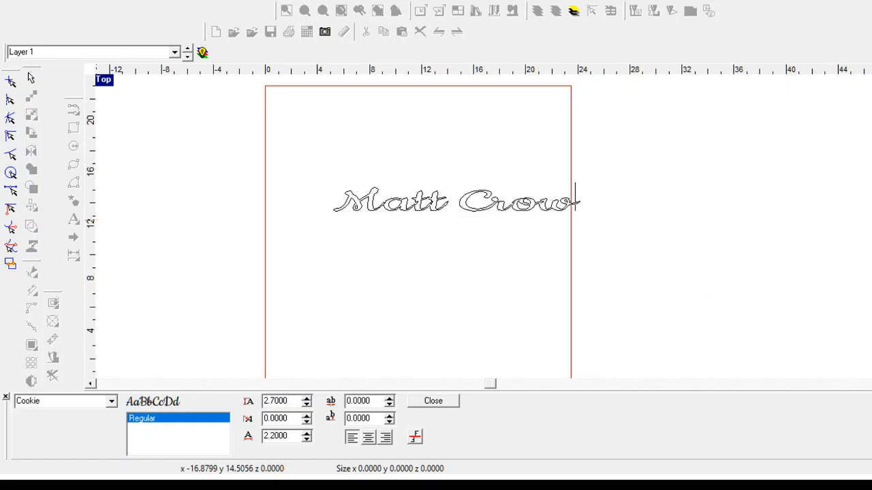
left_click(434, 401)
left_click(411, 235)
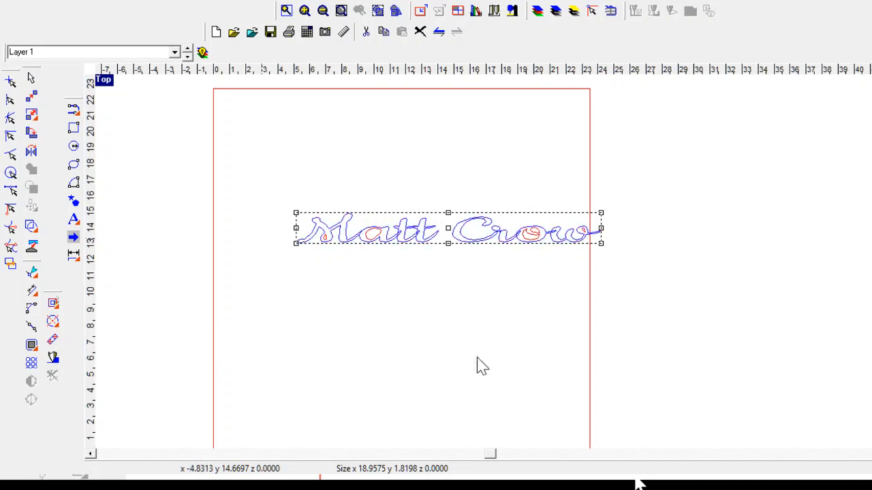
left_click_drag(670, 342, 604, 344)
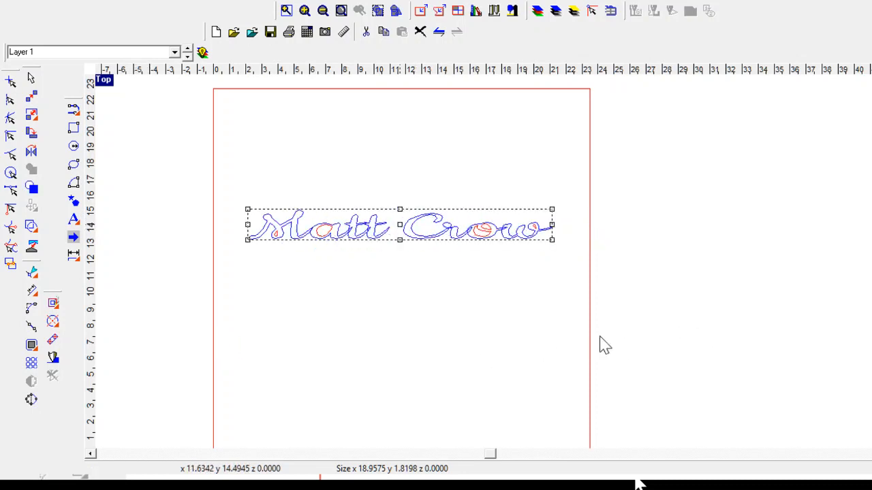
scroll(529, 320, "up", 6)
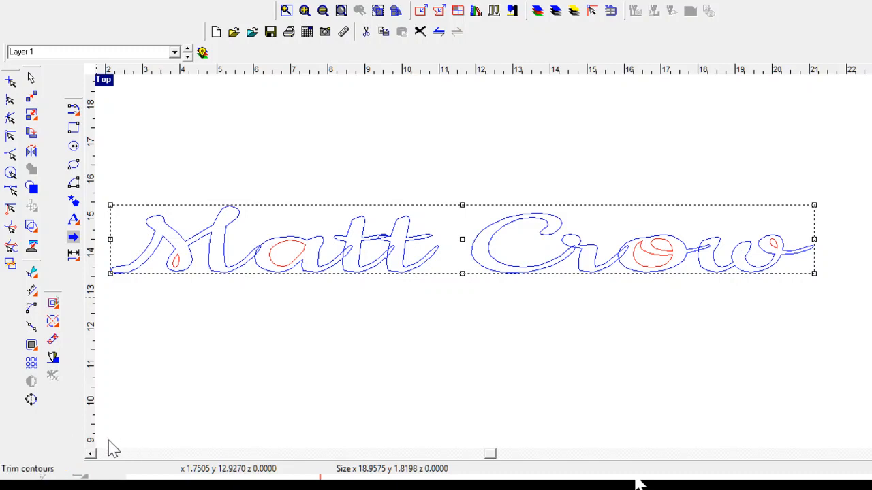
Step: Trim the a–t overlap and the crossbar piece, undoing the mistaken trim of the t
left_click(202, 424)
scroll(253, 220, "up", 5)
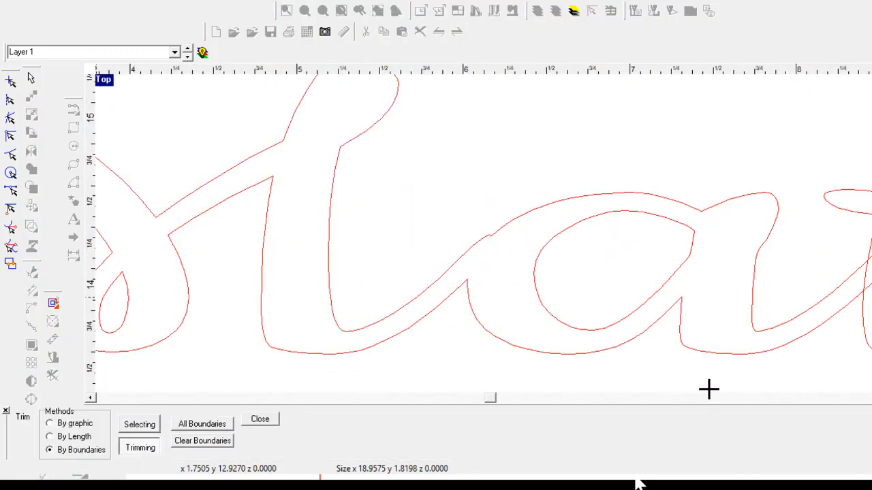
scroll(782, 404, "down", 3)
scroll(654, 417, "up", 3)
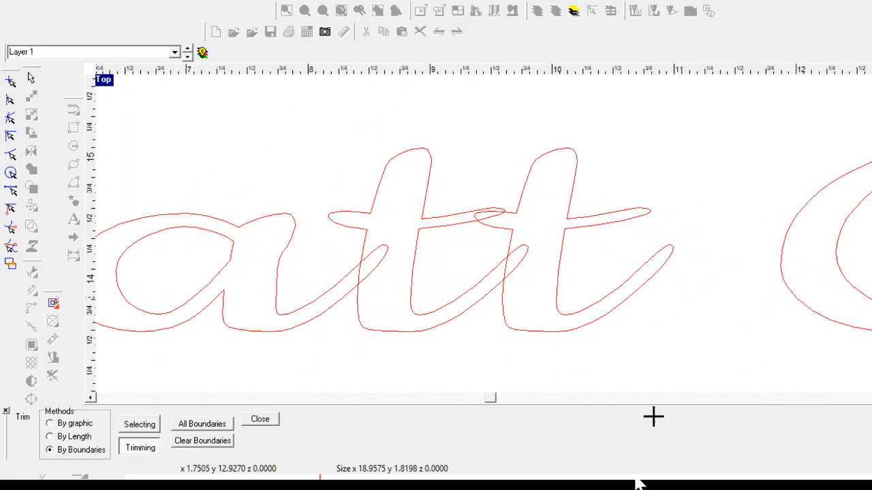
left_click(540, 412)
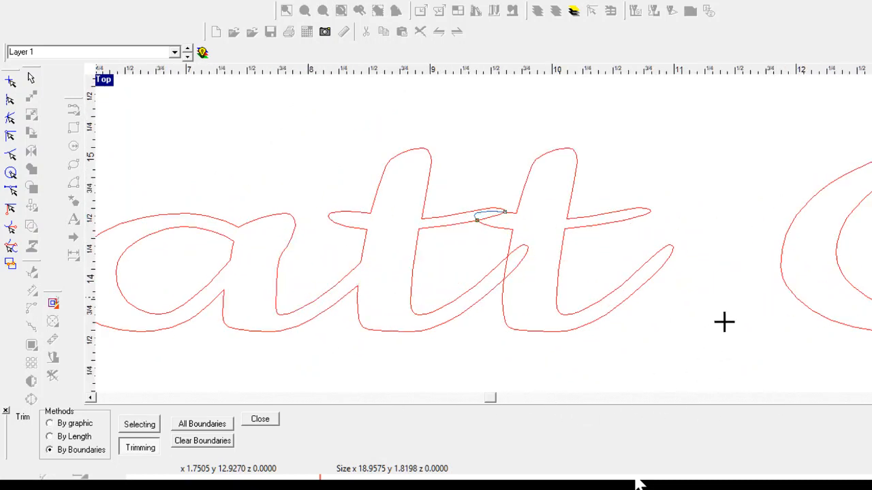
left_click(723, 321)
left_click(733, 326)
key("Escape")
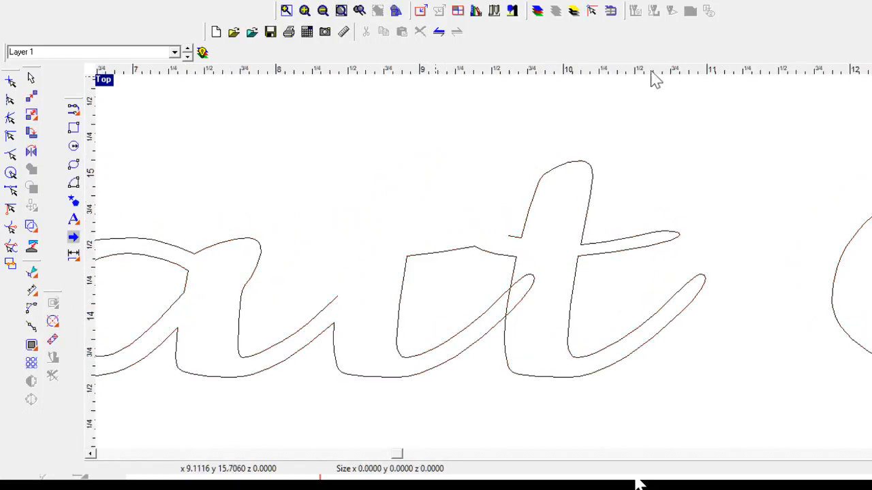
left_click(439, 32)
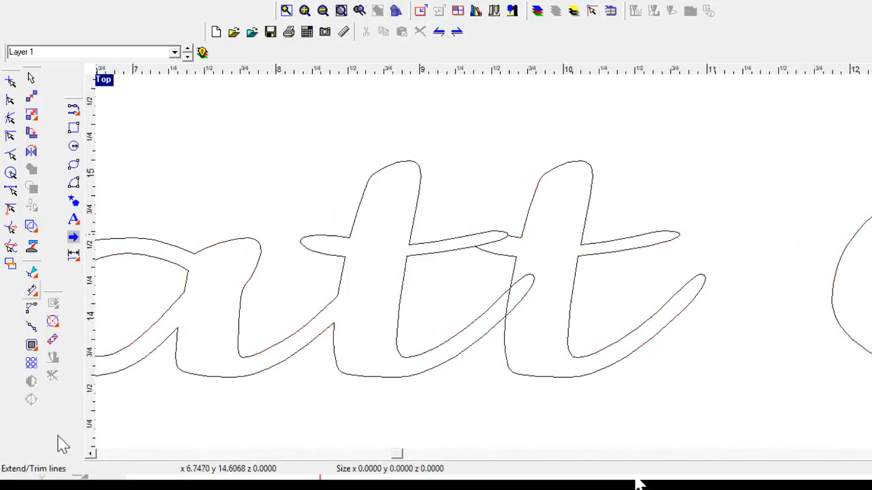
Step: Trim the t loop end, the stray loop tip at the r, and the loop tip before the o
left_click(104, 437)
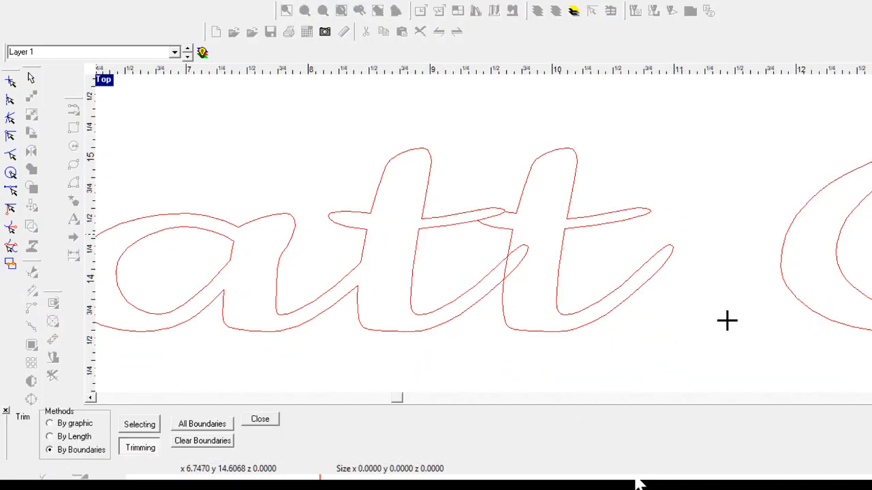
scroll(734, 326, "up", 5)
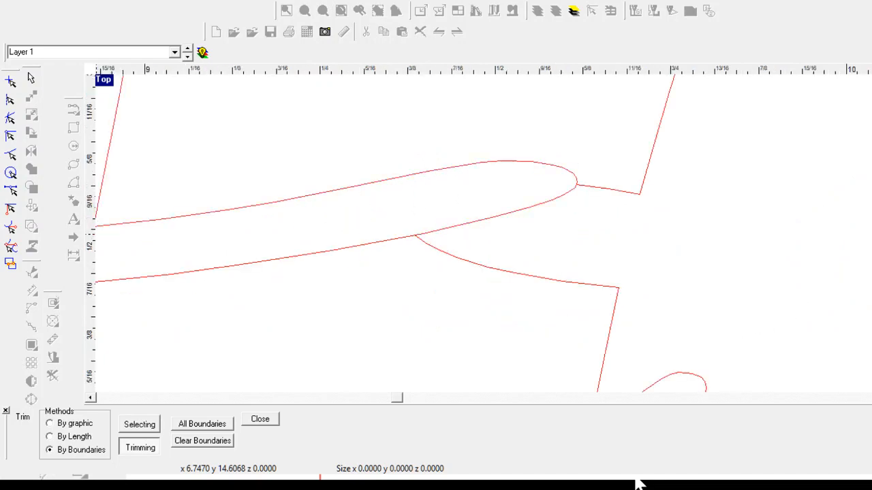
scroll(763, 317, "down", 8)
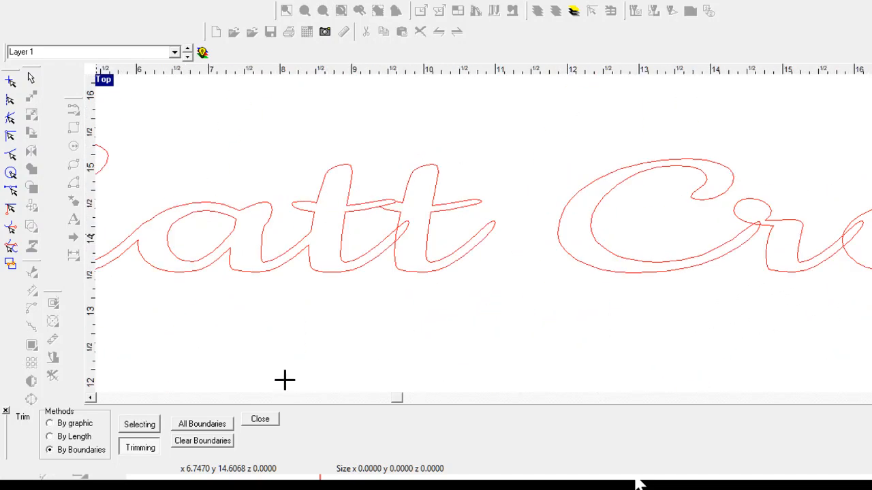
scroll(609, 329, "up", 4)
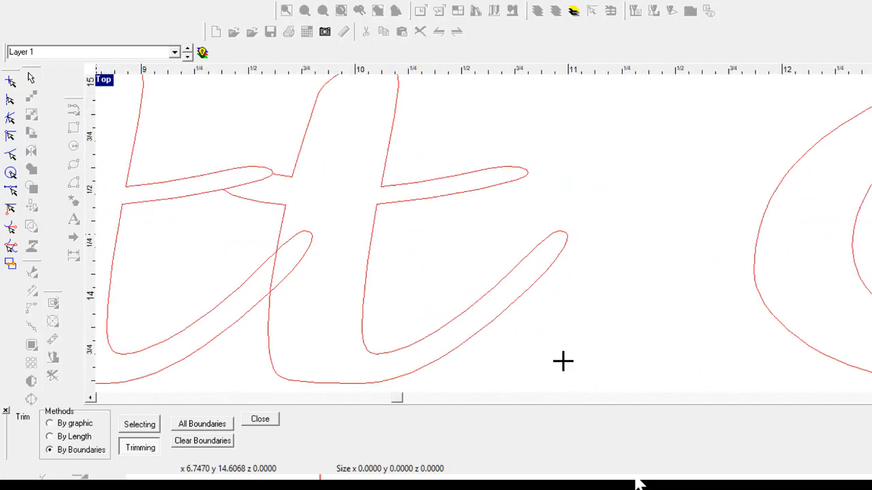
left_click(465, 375)
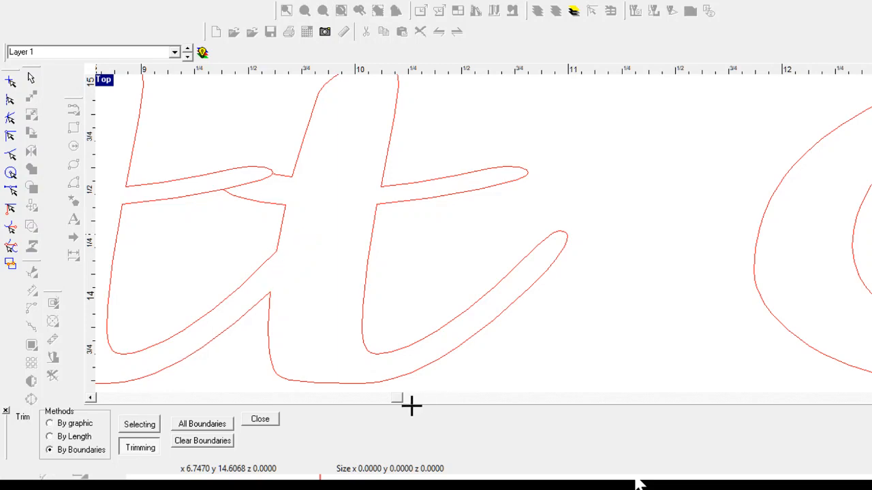
scroll(252, 356, "down", 2)
scroll(611, 370, "up", 4)
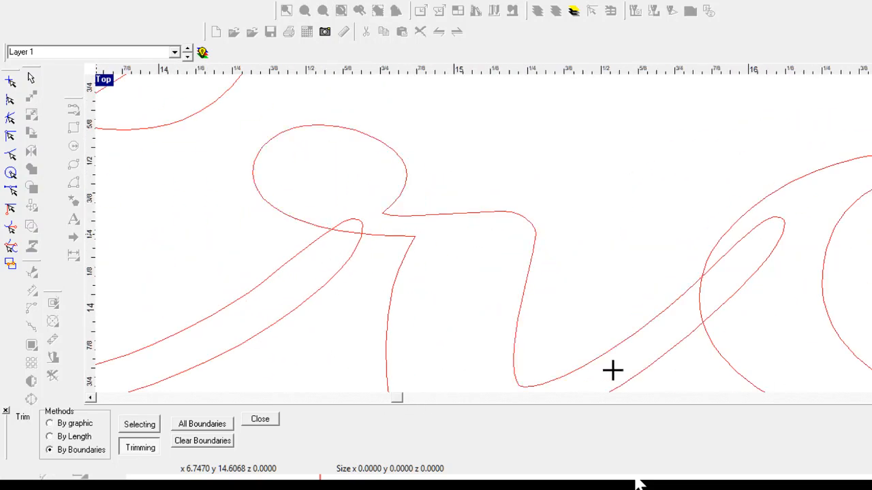
left_click(530, 333)
scroll(257, 312, "down", 5)
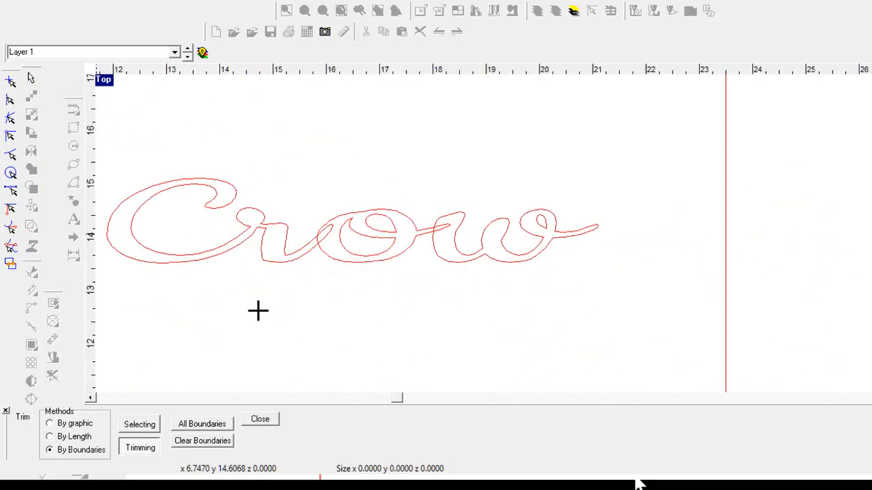
scroll(557, 358, "up", 4)
scroll(521, 358, "down", 4)
scroll(321, 390, "up", 1)
scroll(276, 256, "up", 3)
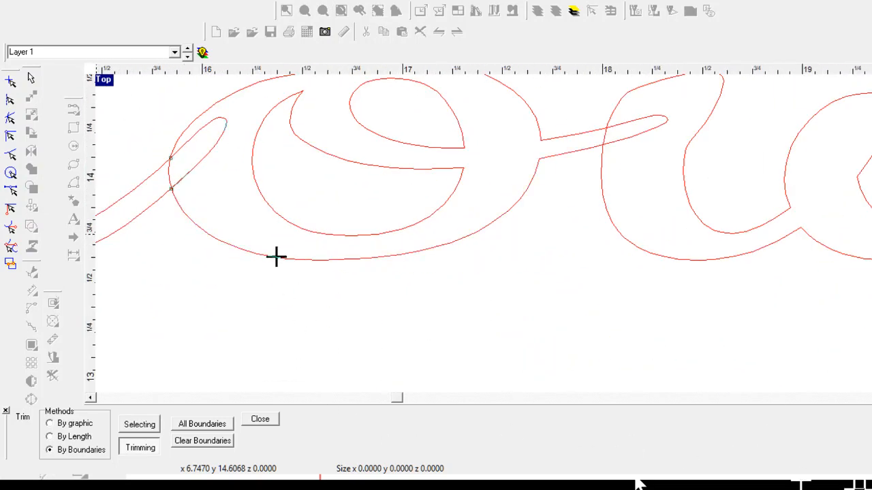
left_click(273, 261)
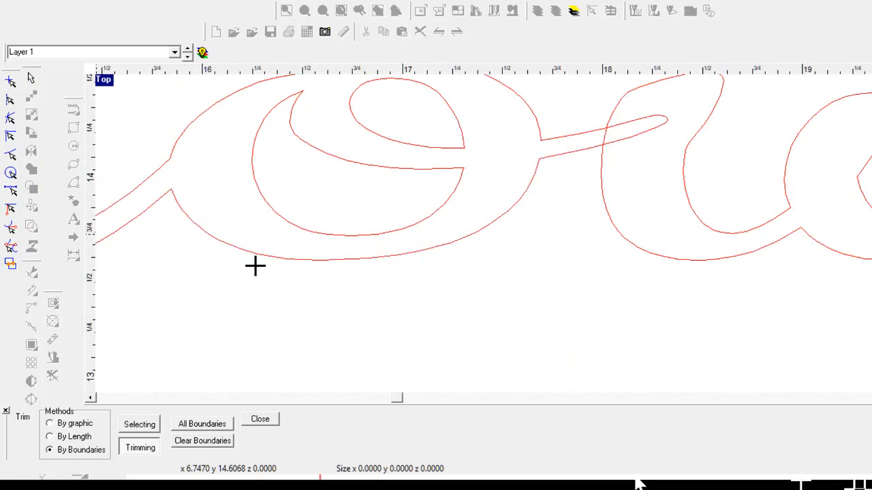
scroll(609, 198, "down", 2)
scroll(697, 236, "up", 2)
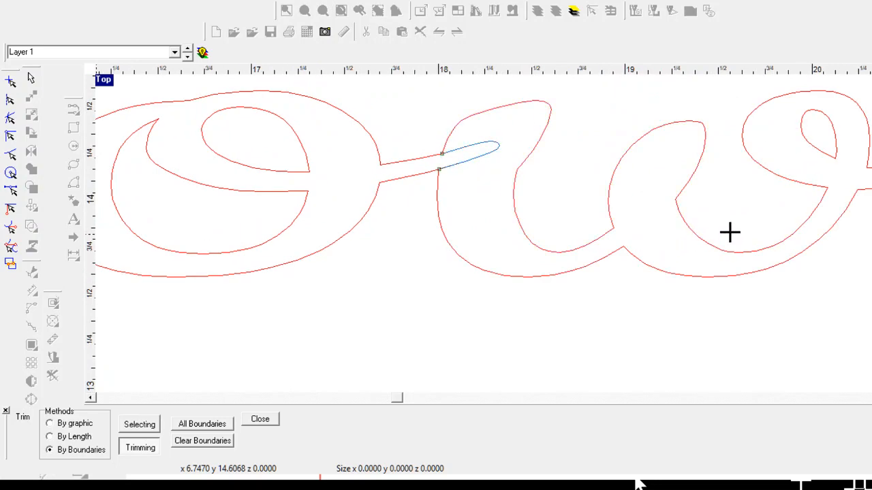
scroll(701, 235, "down", 5)
key("Escape")
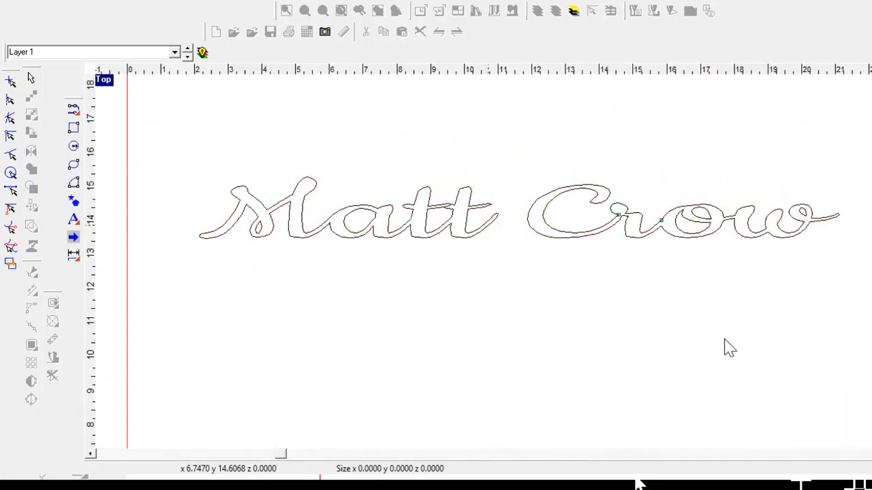
Step: Edit the nodes at the crossbar junction and on the lower curve so the curve meets the line
scroll(681, 327, "up", 8)
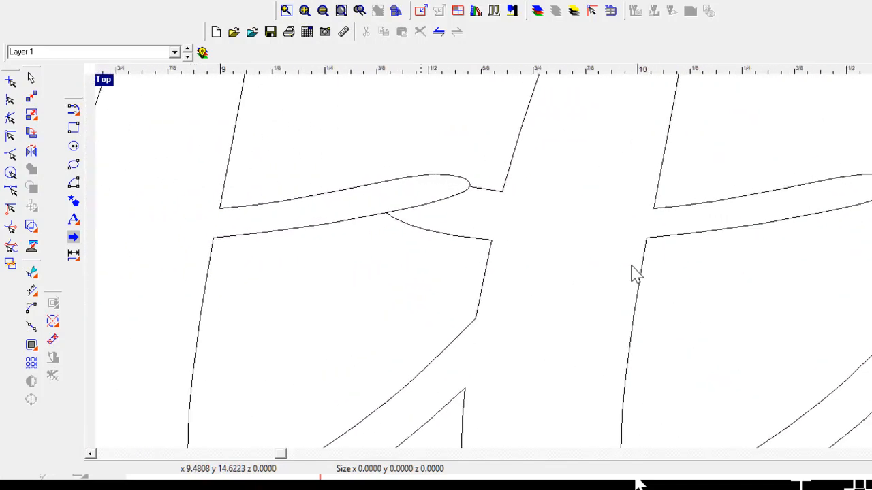
scroll(634, 272, "up", 3)
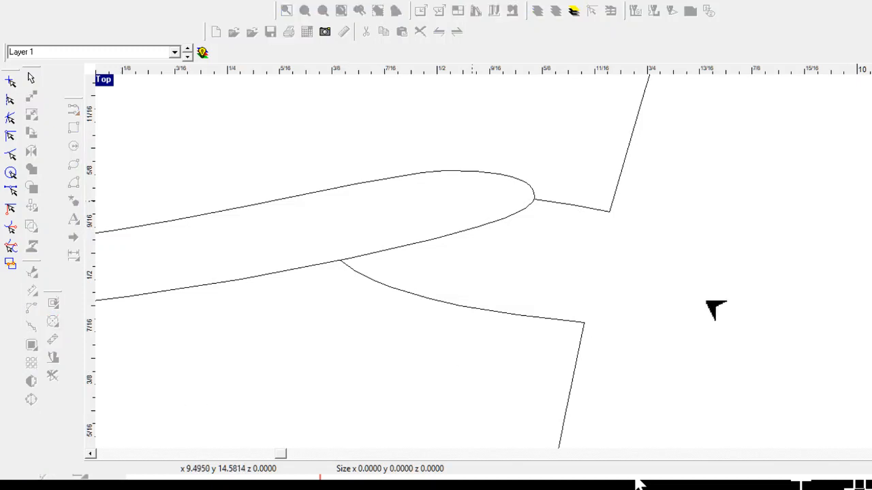
scroll(770, 296, "up", 3)
scroll(830, 294, "up", 2)
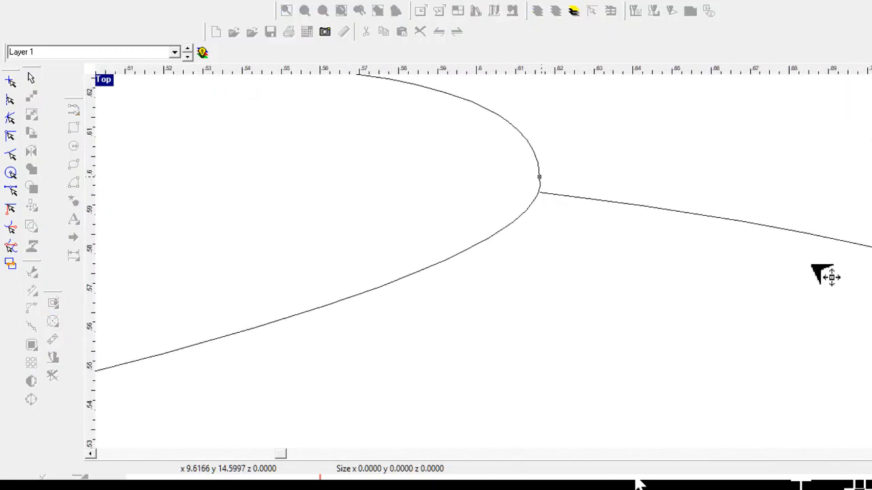
left_click(540, 177)
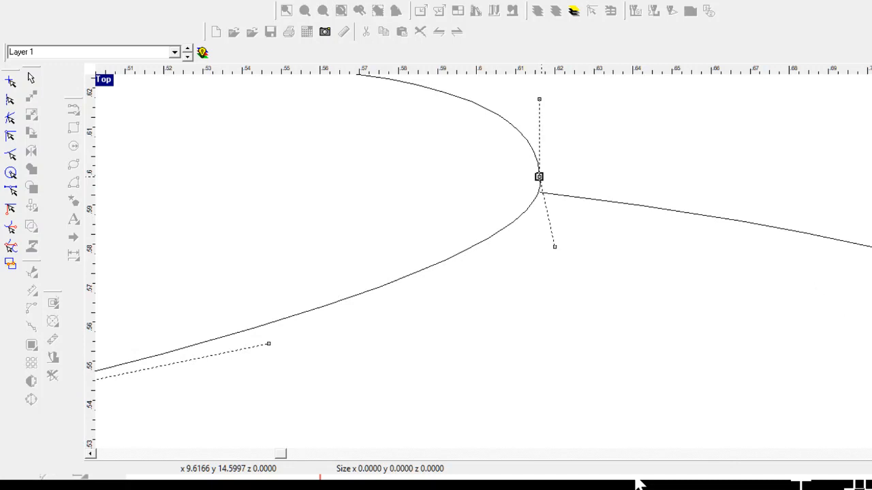
scroll(868, 443, "down", 4)
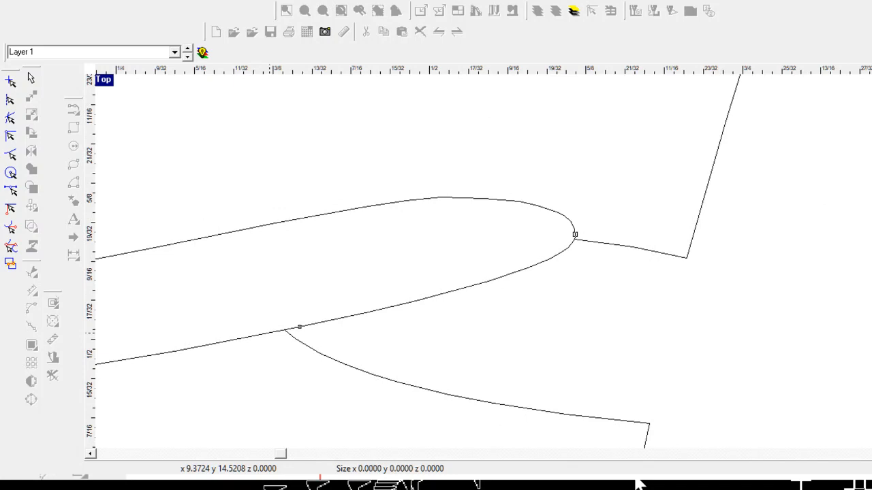
left_click(270, 333)
left_click(294, 338)
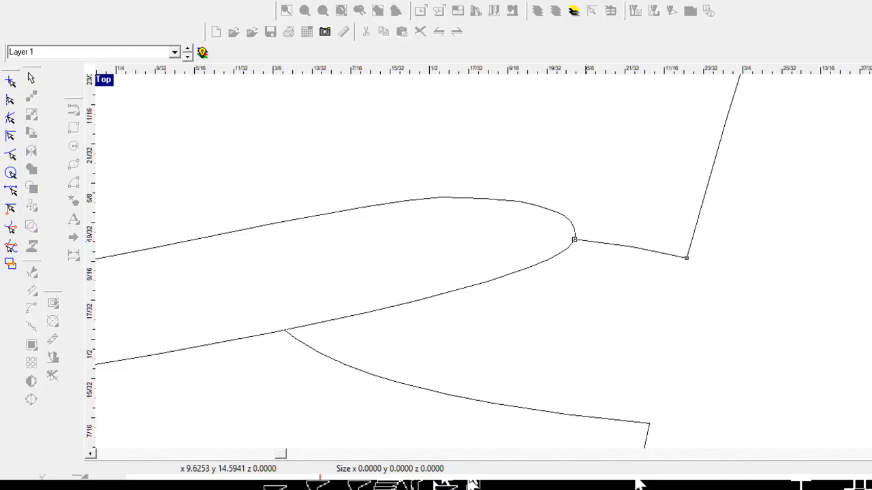
key("Escape")
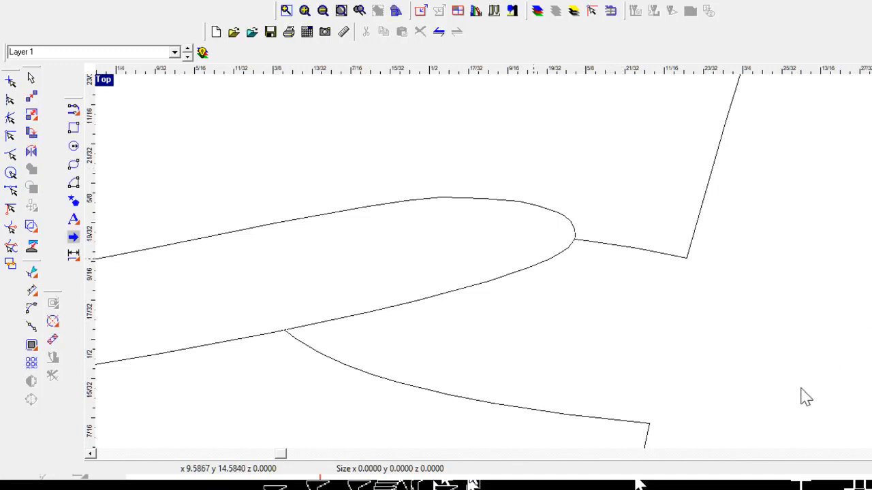
Step: Delete the stray crossing curve and snap the loose curve ends onto the line endpoints
left_click(532, 265)
key("Delete")
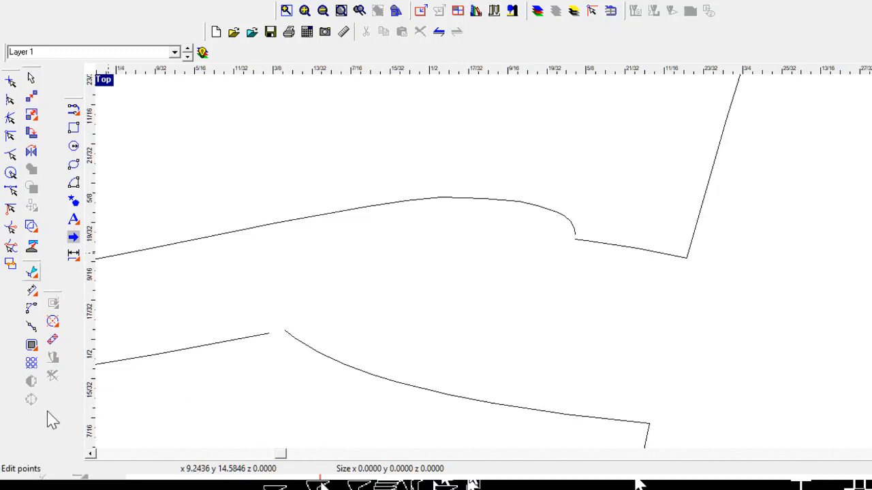
left_click(32, 273)
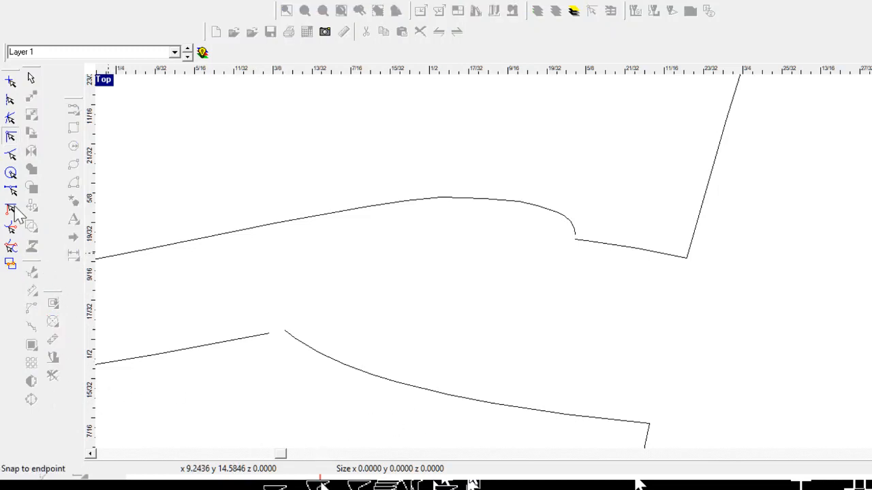
left_click(286, 332)
left_click_drag(285, 331, 269, 333)
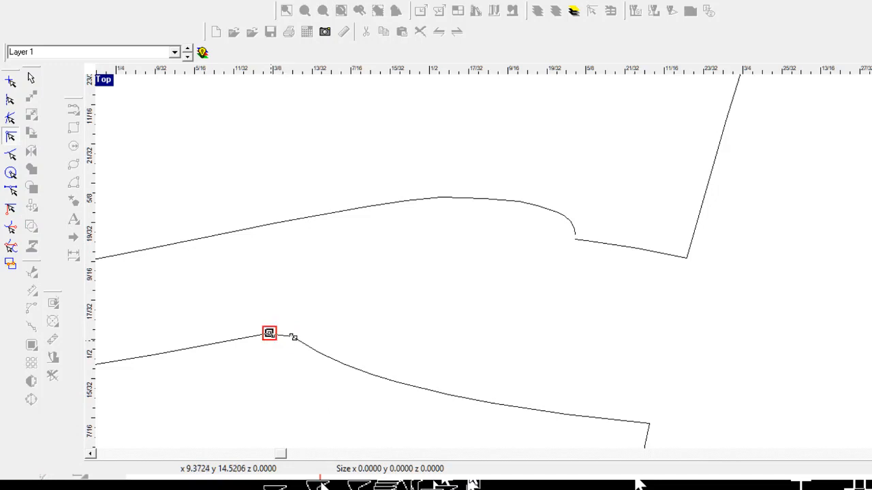
left_click(586, 241)
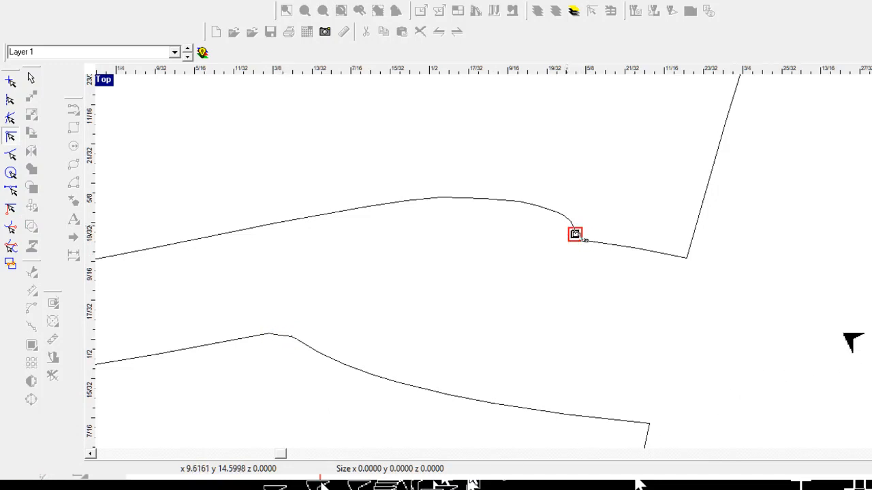
scroll(843, 295, "down", 5)
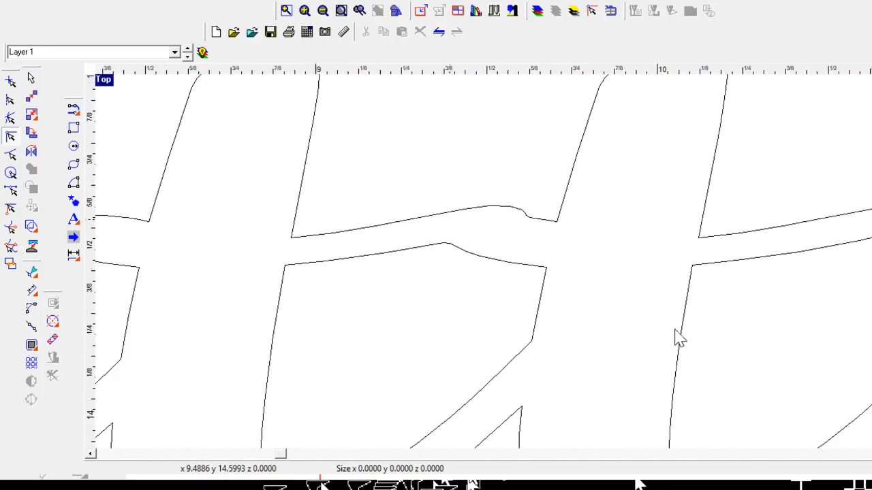
scroll(671, 345, "down", 6)
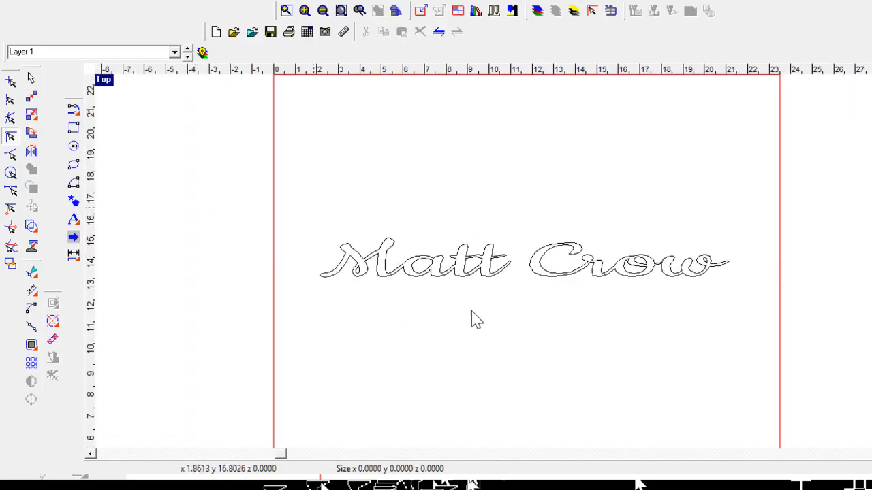
left_click_drag(746, 391, 788, 368)
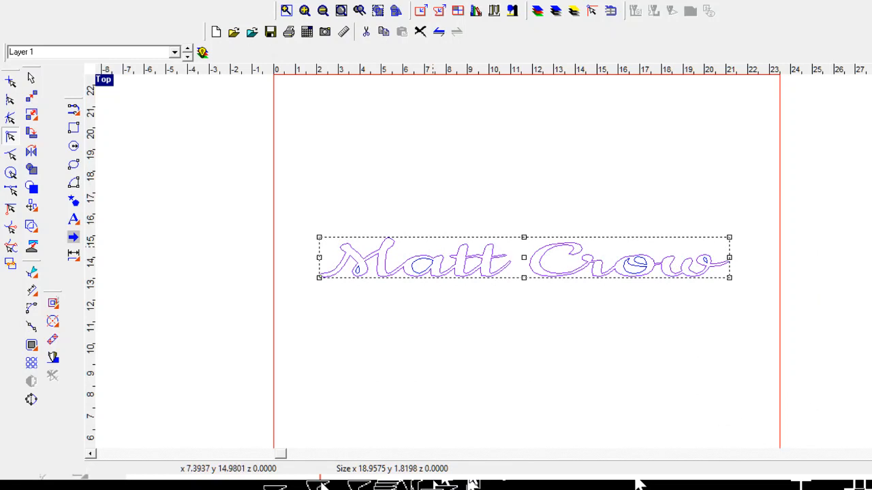
key("ctrl+g")
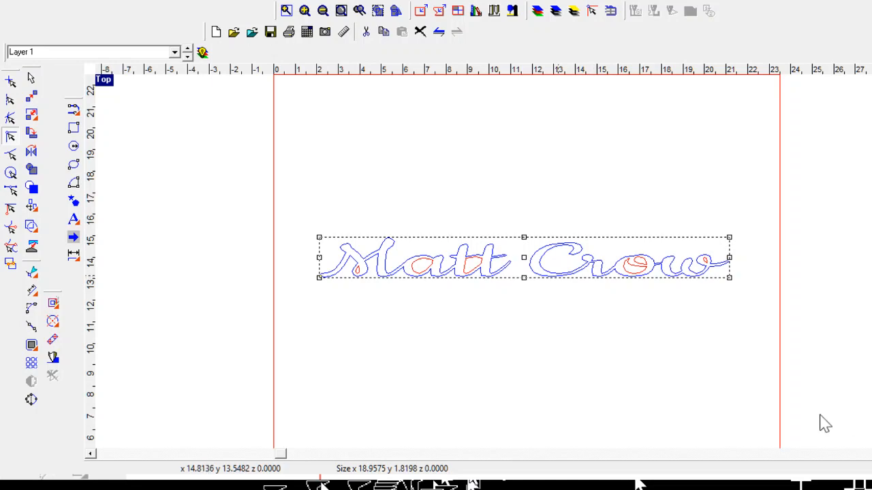
scroll(557, 410, "up", 1)
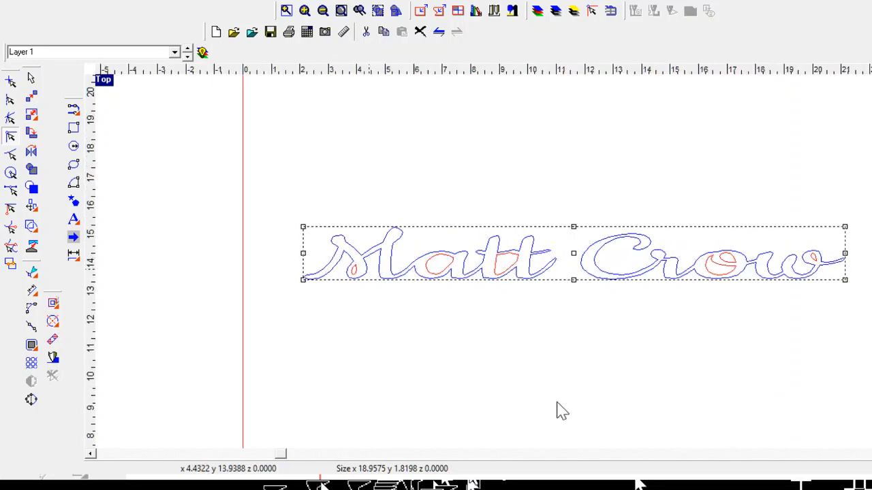
scroll(559, 411, "up", 1)
scroll(407, 362, "down", 2)
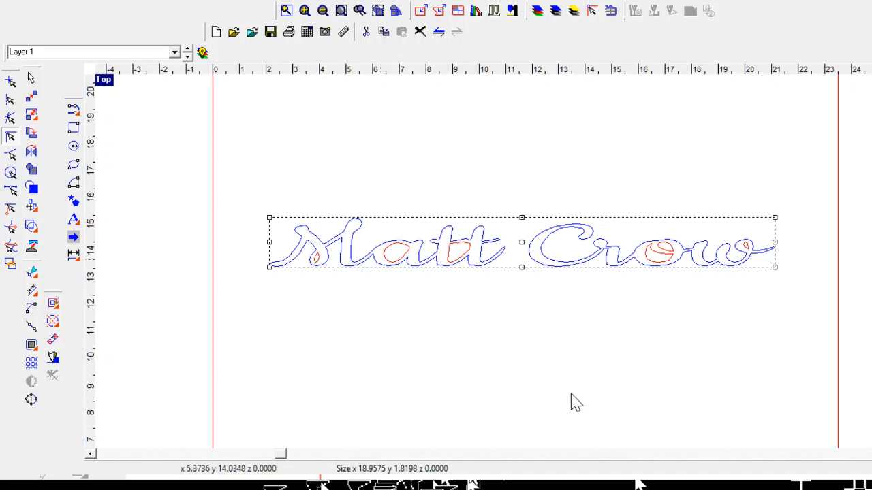
scroll(570, 394, "up", 2)
scroll(570, 395, "down", 1)
scroll(610, 400, "up", 1)
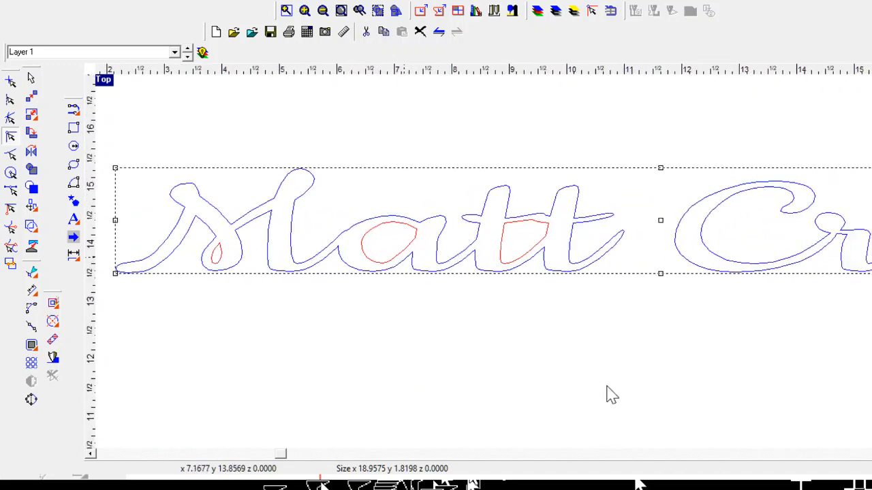
scroll(610, 395, "up", 1)
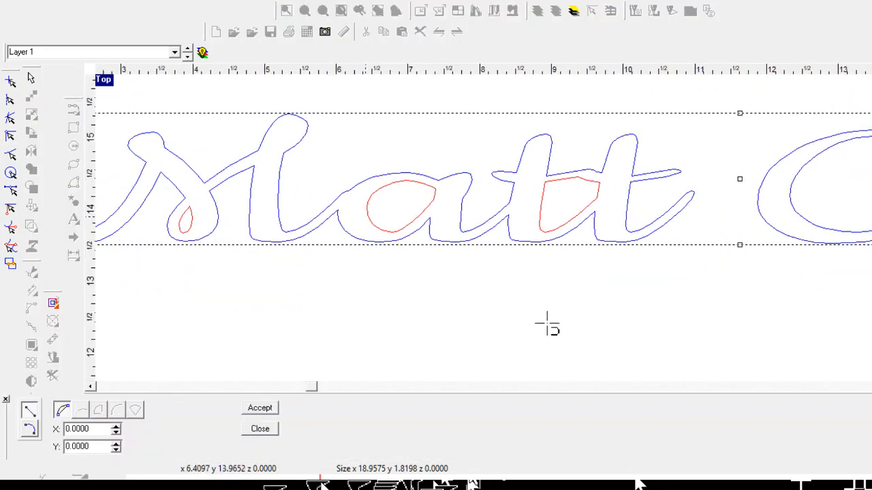
Step: Draw two polyarc cutting lines across the bottom of the a's loop
scroll(562, 330, "up", 1)
scroll(622, 321, "down", 2)
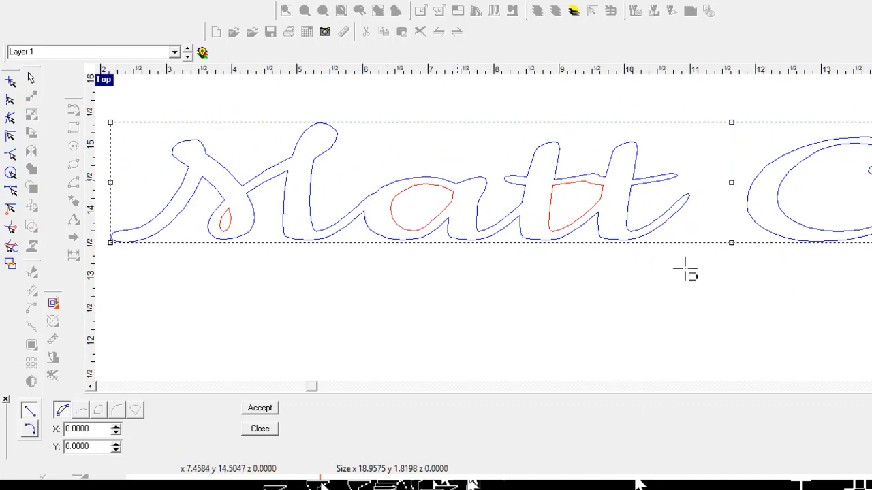
scroll(614, 357, "up", 2)
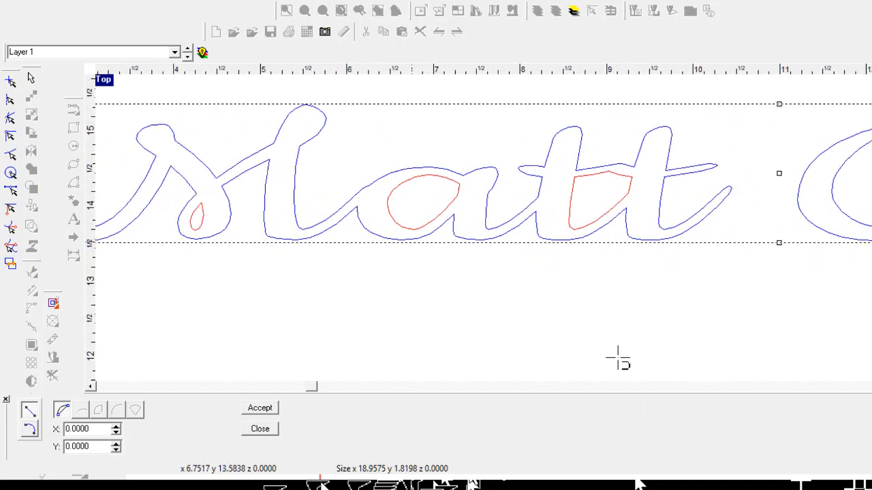
left_click(568, 284)
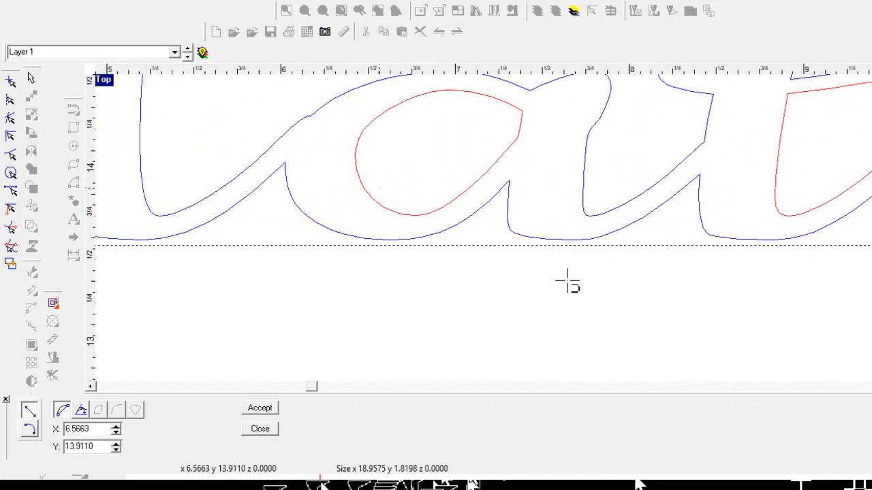
left_click(663, 298)
left_click(652, 453)
right_click(651, 453)
right_click(652, 453)
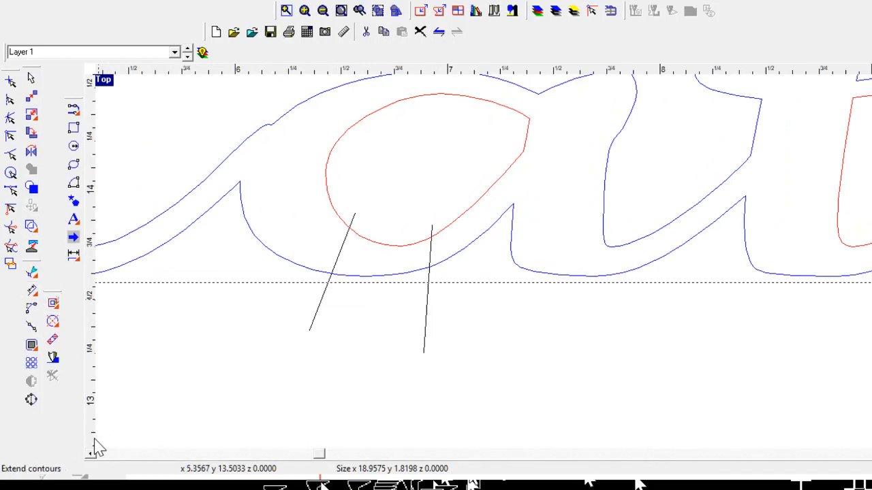
Step: Trim the a's loop and base between the lines, along with the lines' overhangs and stubs
left_click(116, 445)
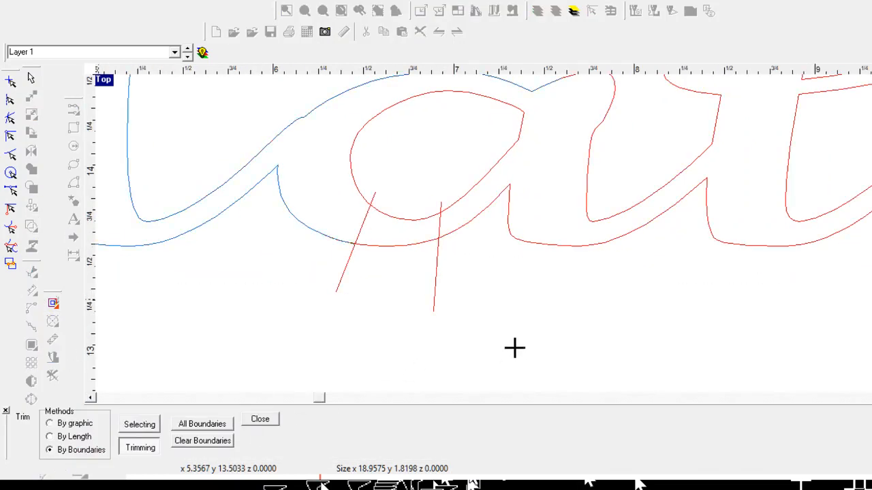
left_click(589, 321)
left_click(585, 371)
left_click(519, 398)
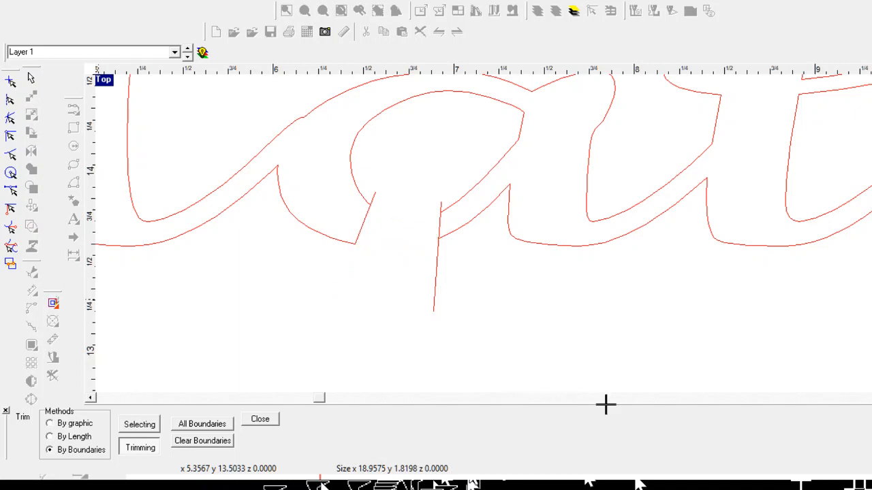
left_click(654, 407)
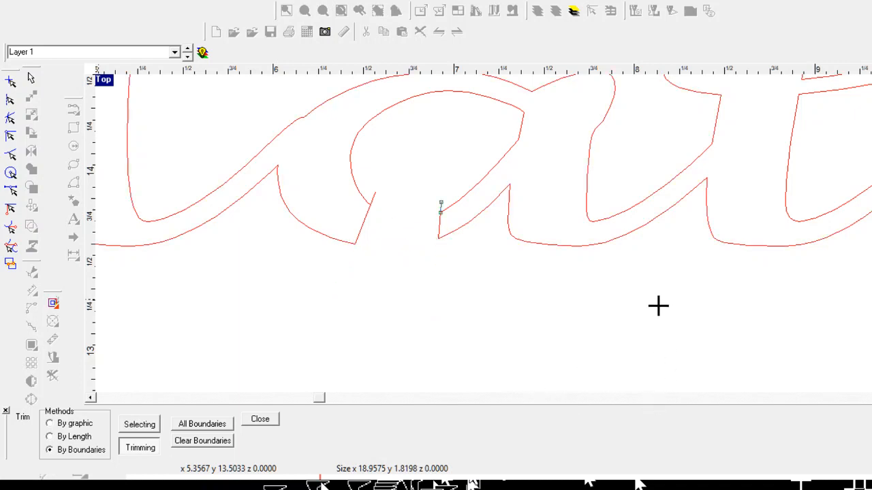
left_click(657, 305)
left_click(557, 289)
key("Escape")
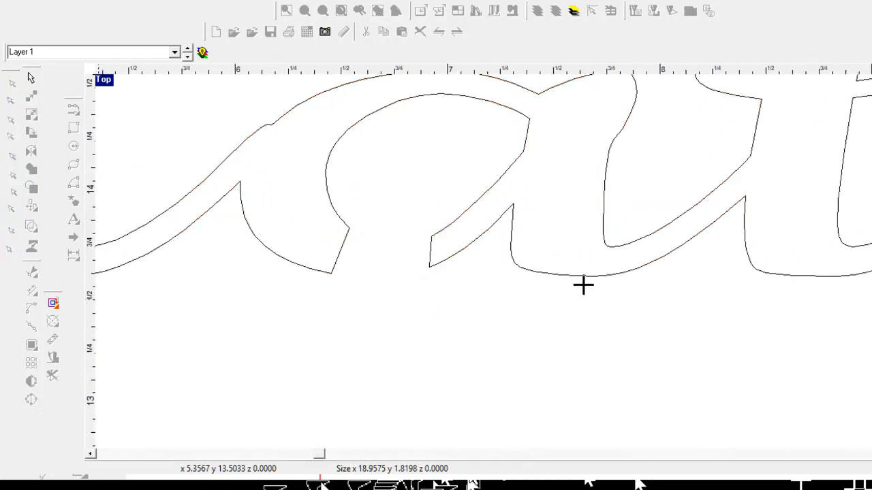
scroll(665, 422, "down", 4)
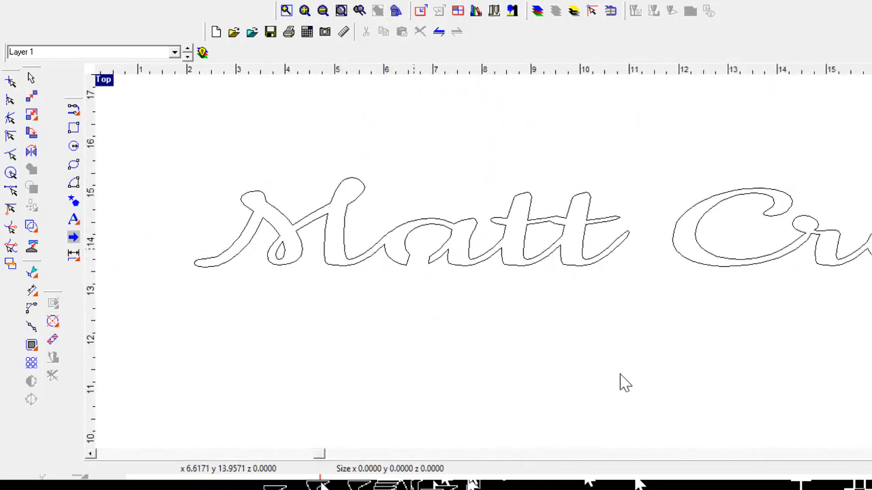
Step: Pull a node on the a's outline downward in Edit points, then zoom out over Crow
scroll(435, 391, "down", 2)
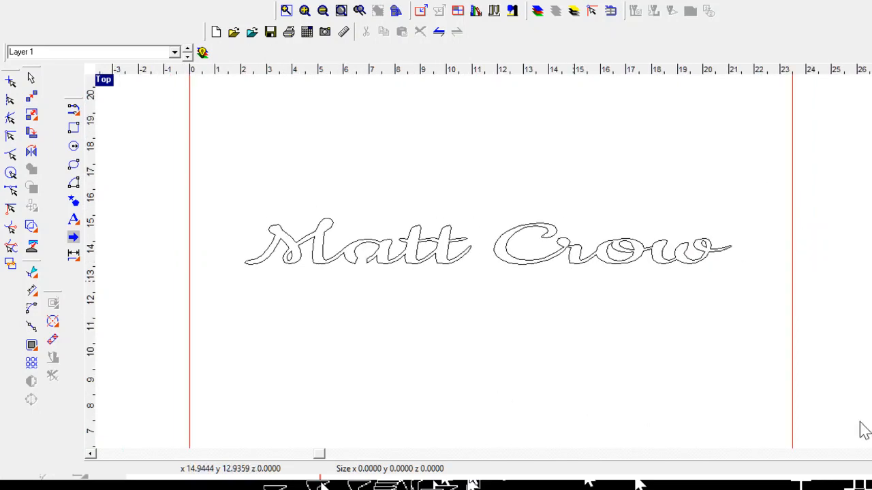
left_click(58, 407)
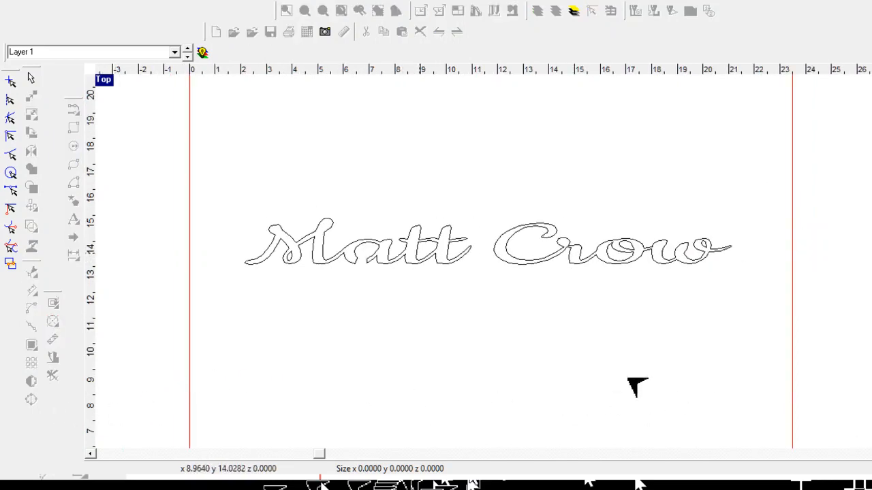
scroll(613, 386, "up", 4)
scroll(613, 392, "up", 2)
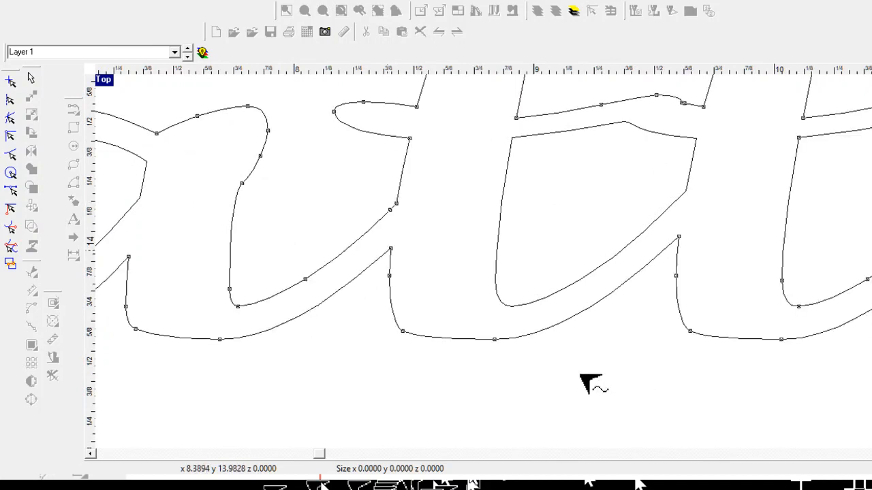
mouse_move(581, 372)
left_mouse_down()
mouse_move(580, 411)
mouse_move(607, 472)
mouse_move(600, 469)
left_mouse_up()
scroll(619, 419, "down", 1)
scroll(611, 413, "down", 1)
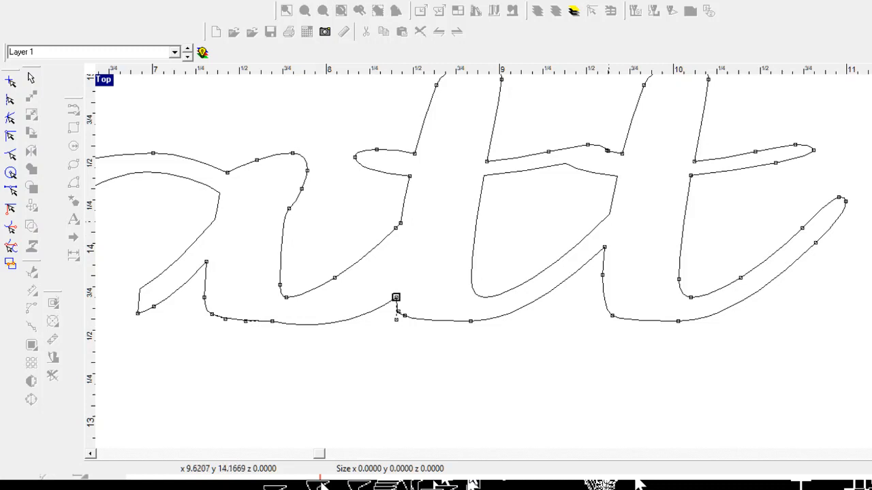
scroll(606, 231, "down", 1)
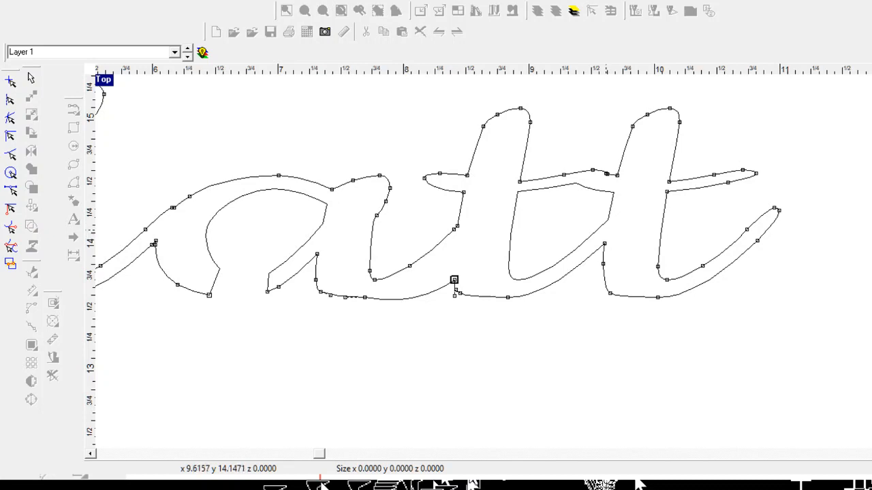
scroll(608, 241, "down", 1)
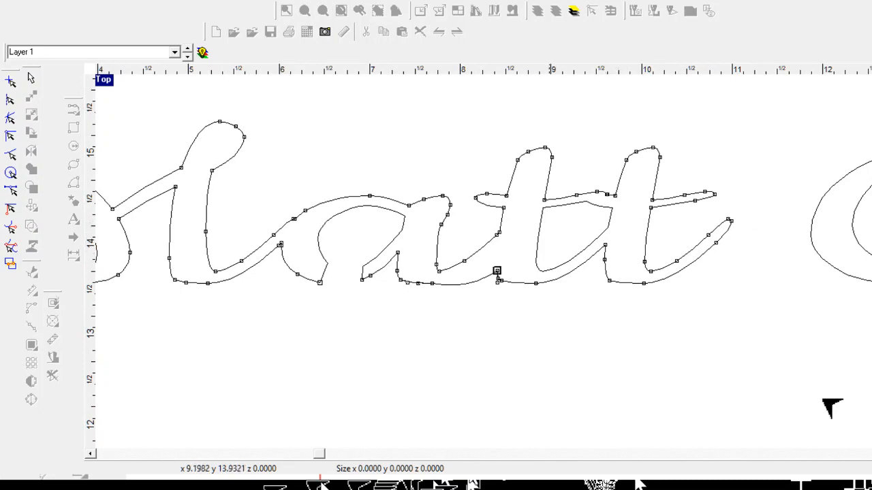
scroll(553, 444, "down", 4)
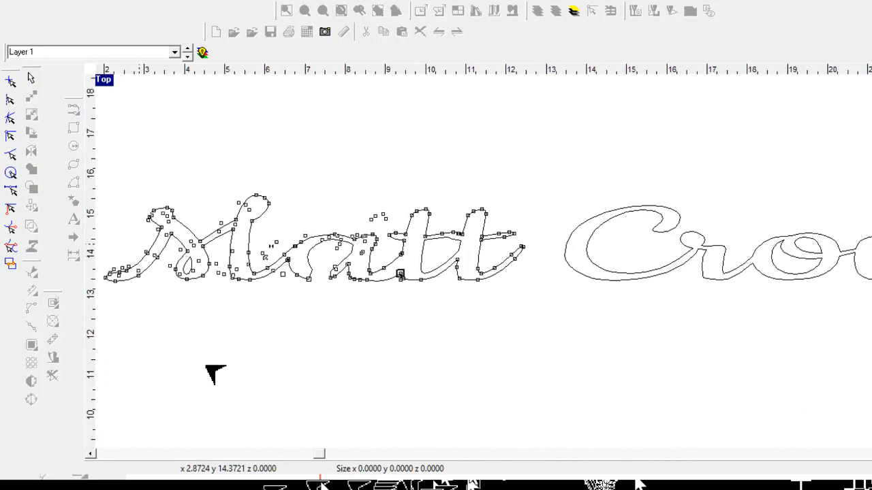
scroll(147, 238, "down", 1)
scroll(599, 242, "up", 2)
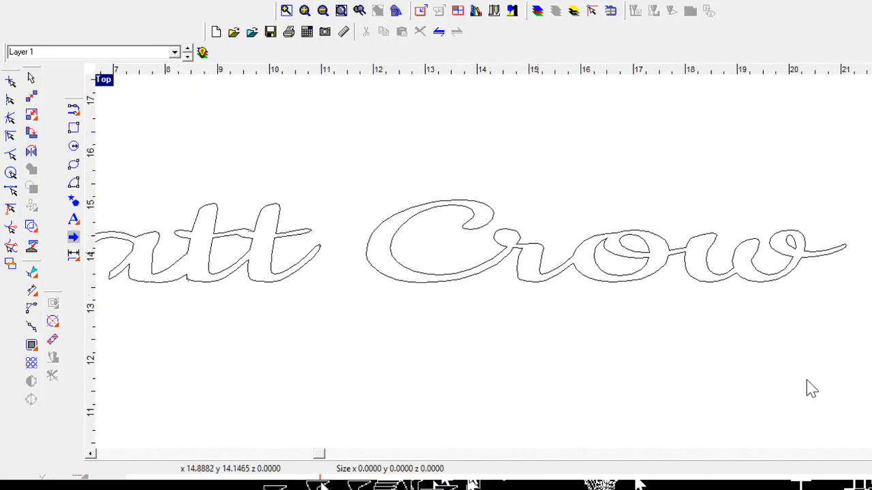
Step: Ungroup the lettering and select only the Crow letters
scroll(657, 270, "down", 2)
scroll(436, 386, "down", 1)
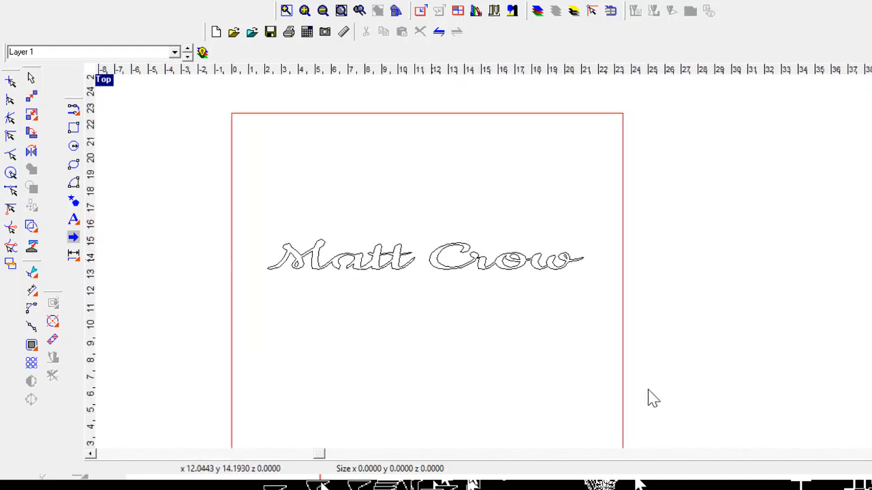
scroll(664, 392, "up", 2)
left_click_drag(556, 304, 667, 296)
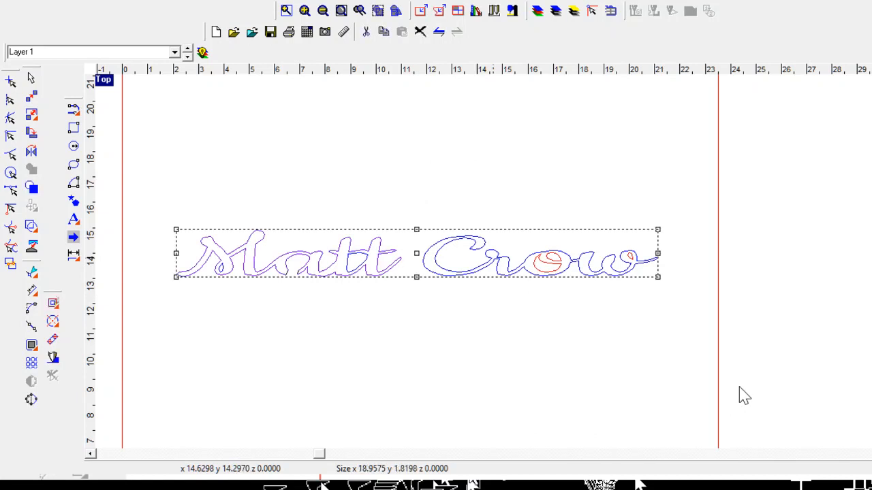
left_click(49, 285)
left_click_drag(412, 176, 722, 301)
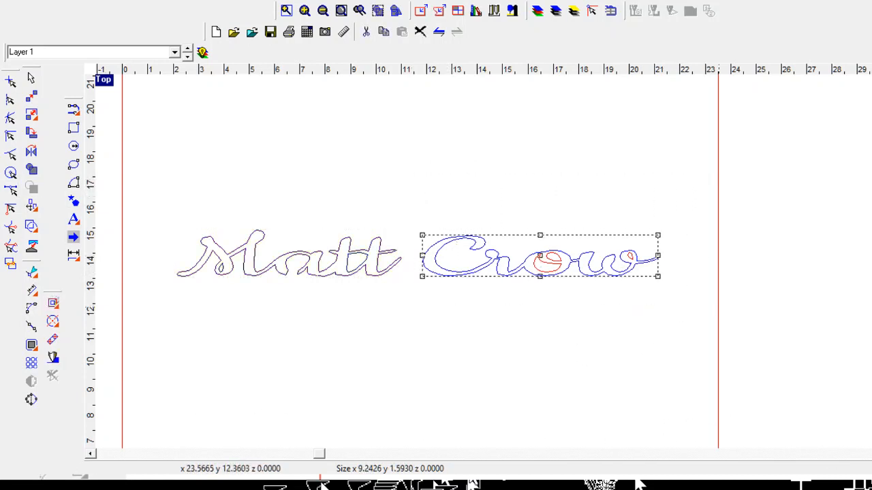
Step: Apply an outline offset of 0.0600 to the Crow lettering
scroll(720, 389, "up", 3)
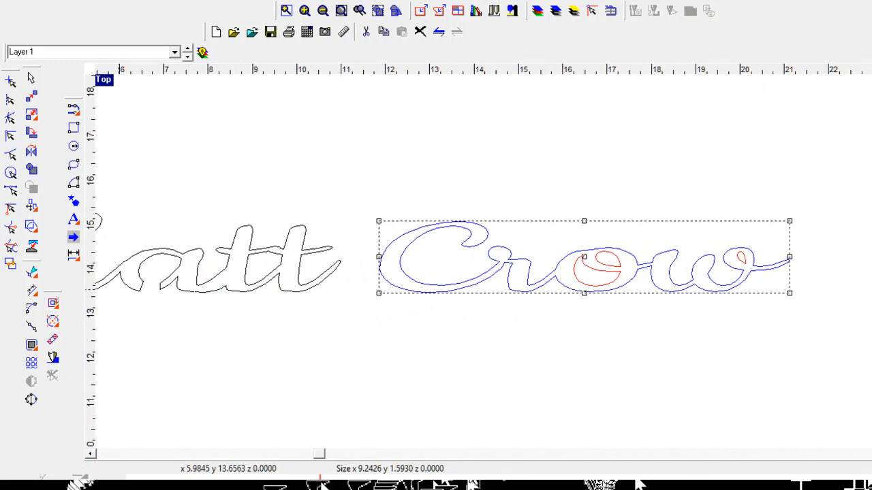
left_click(53, 303)
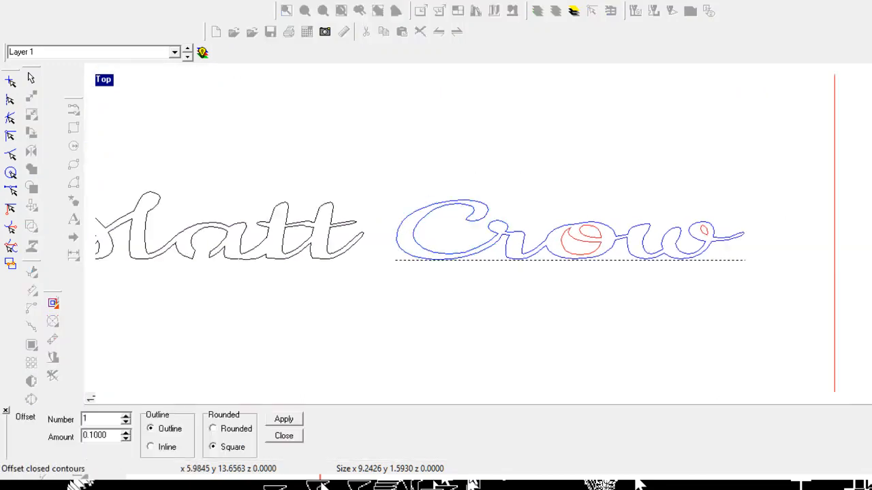
scroll(695, 362, "up", 9)
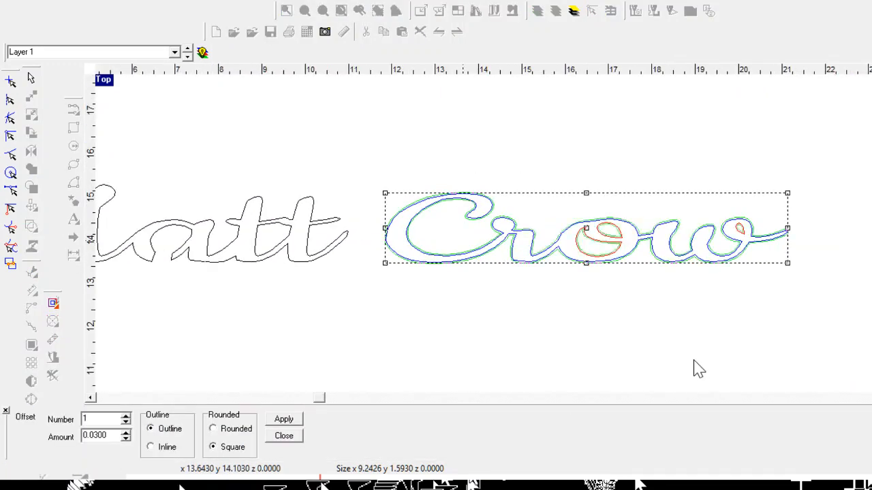
left_click(126, 432)
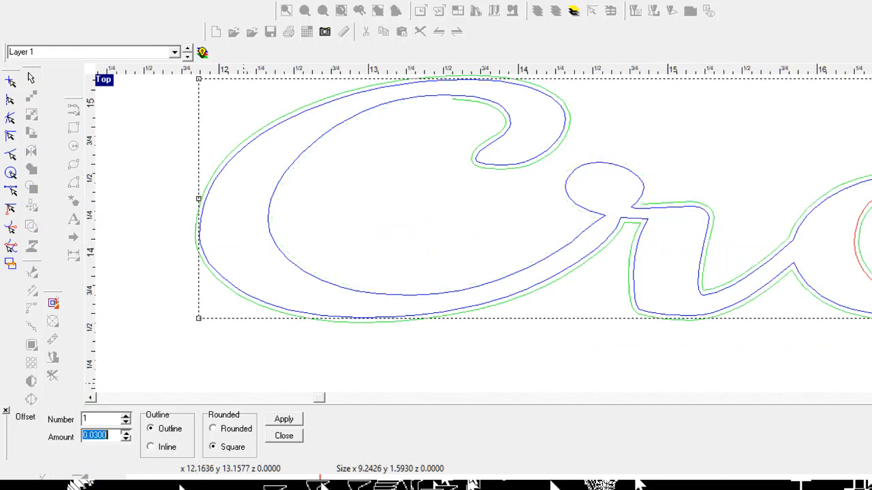
left_click(126, 433)
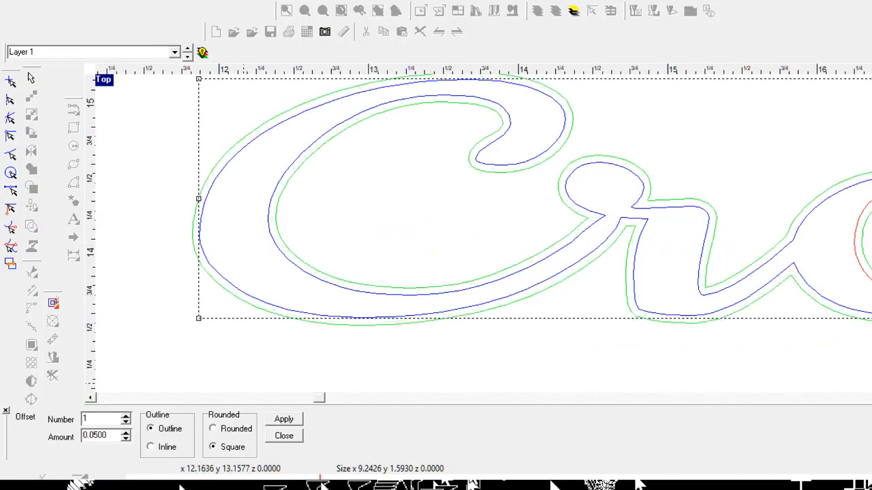
left_click(126, 432)
left_click(283, 420)
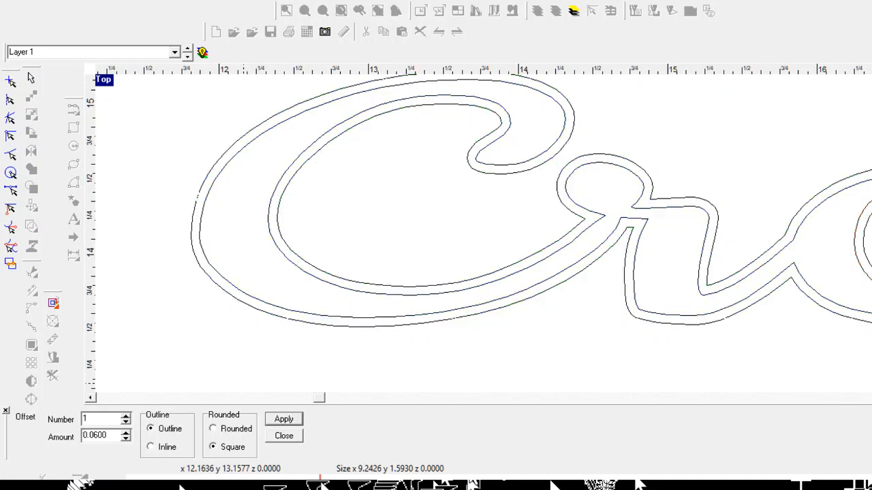
scroll(494, 385, "down", 4)
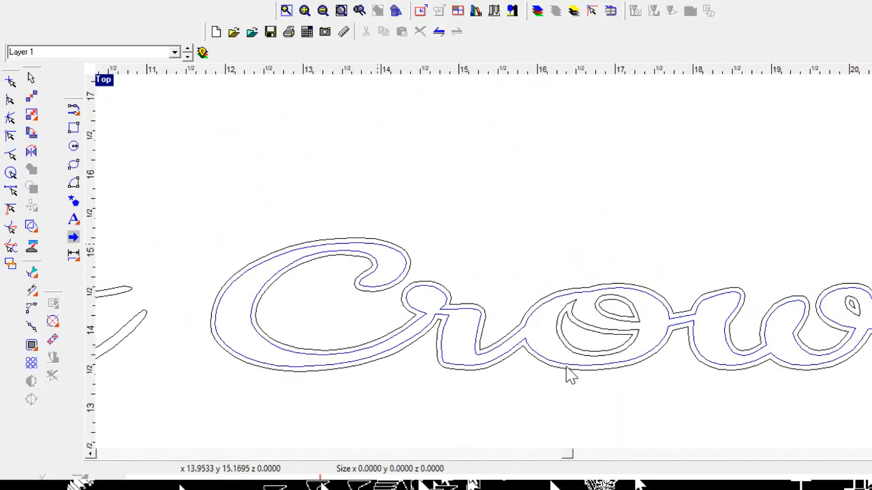
Step: Delete the extra outer outline, the o's inner crescent and the teardrop's offset outline
left_click(569, 375)
key("Delete")
scroll(686, 461, "down", 2)
scroll(683, 454, "up", 1)
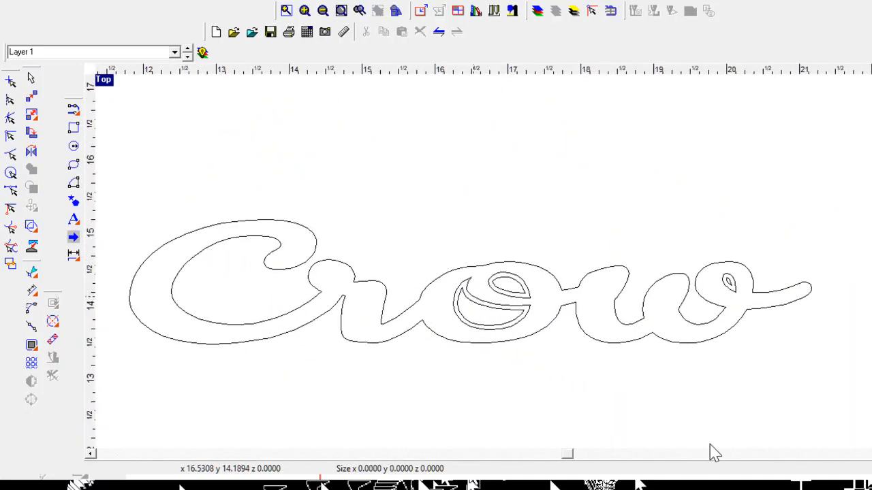
left_click(706, 443)
key("Delete")
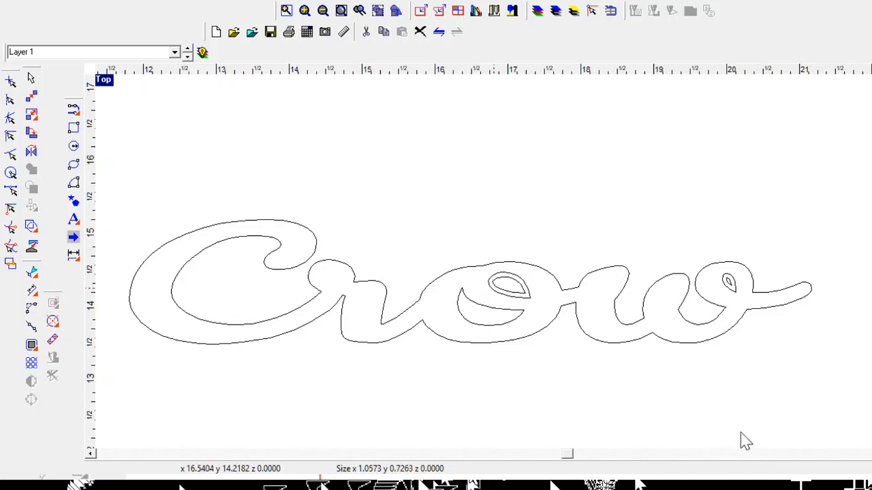
left_click(756, 406)
key("Delete")
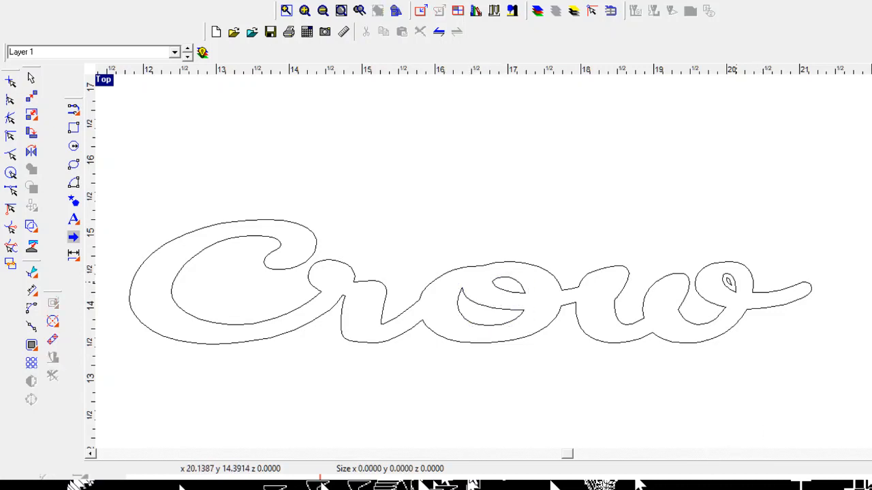
Step: Delete the small teardrop inside the w and zoom out
left_click(731, 284)
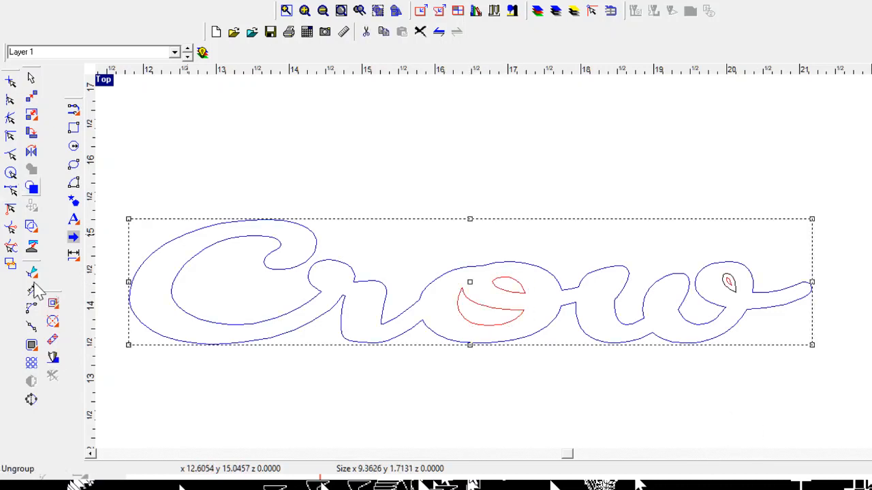
left_click(597, 179)
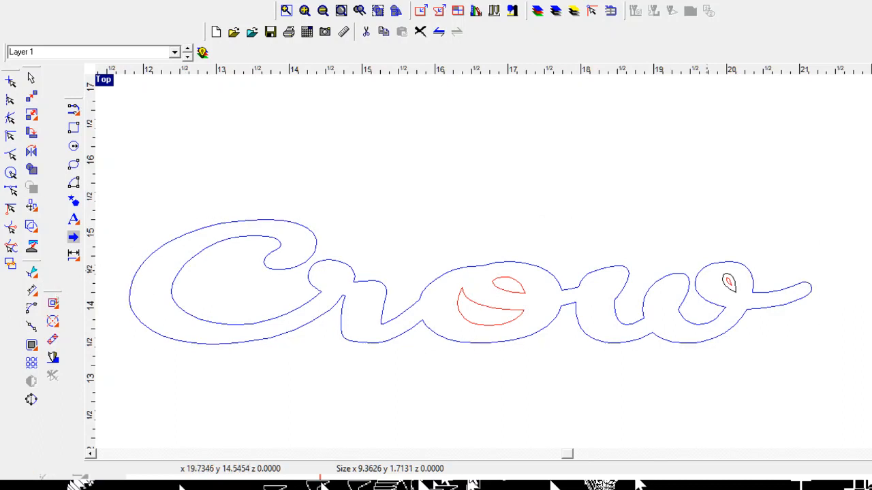
left_click(727, 280)
key("Delete")
scroll(732, 275, "down", 2)
scroll(586, 306, "down", 2)
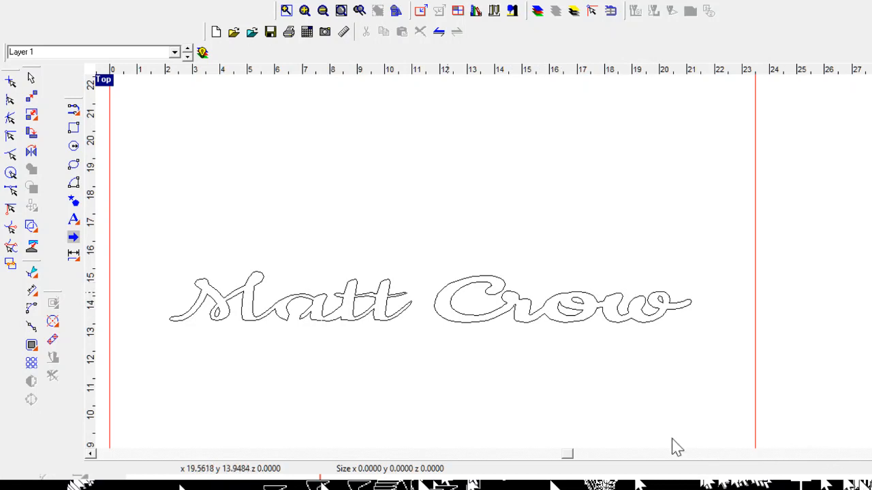
scroll(720, 428, "down", 3)
scroll(497, 422, "up", 2)
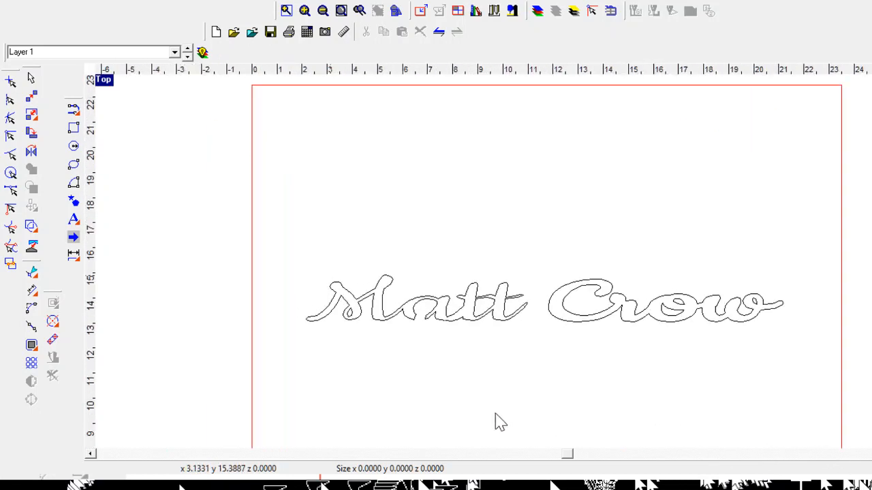
scroll(346, 276, "down", 2)
left_click(73, 128)
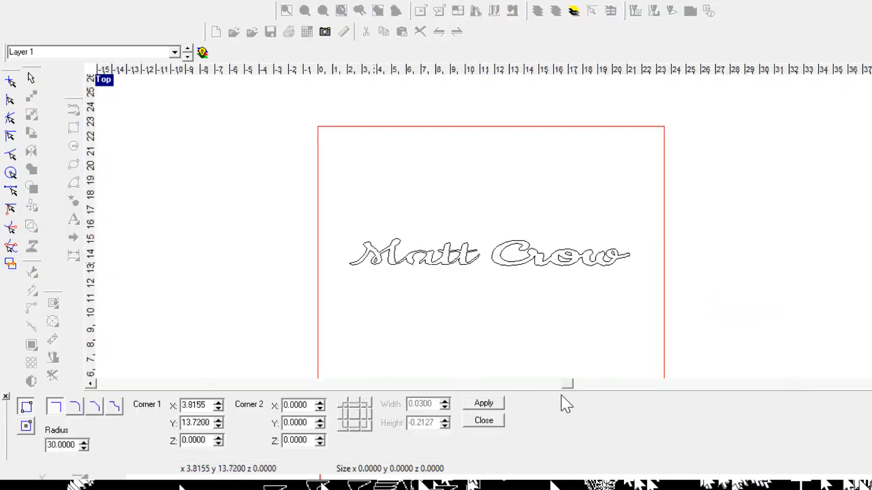
left_click(321, 213)
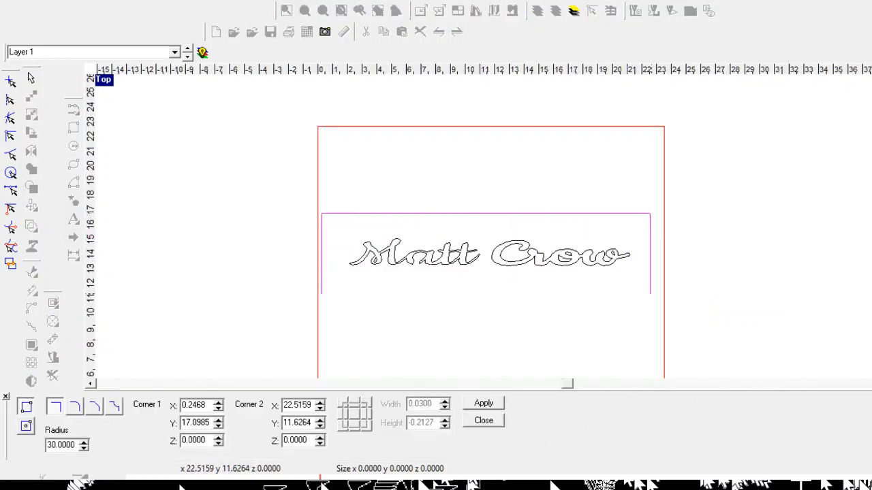
left_click(659, 293)
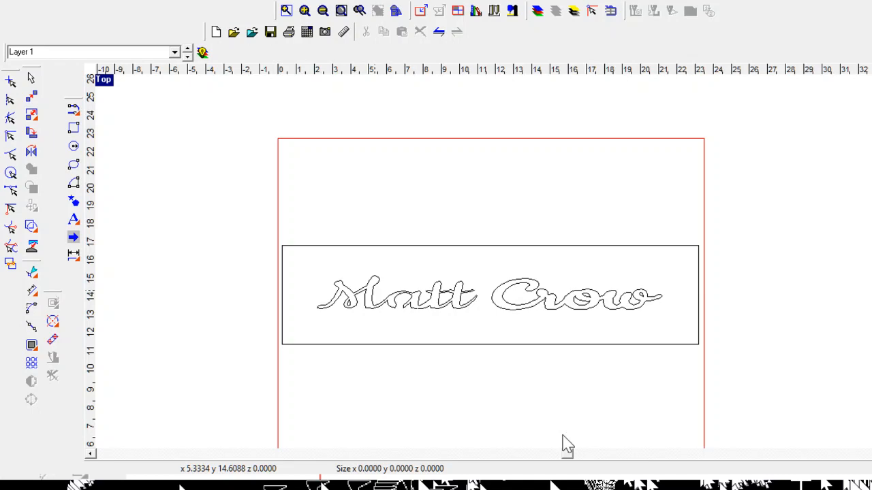
scroll(598, 446, "up", 3)
scroll(593, 444, "down", 4)
scroll(786, 418, "up", 2)
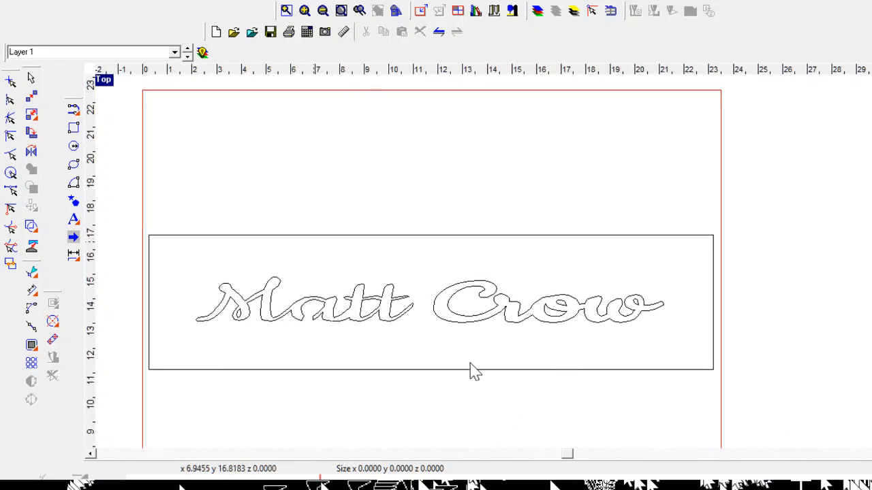
Step: Squash the rectangle into a thin 22.94 × 0.38 bar under the letters, then start Trim contours By Boundaries
left_click(470, 370)
left_click_drag(432, 233, 414, 318)
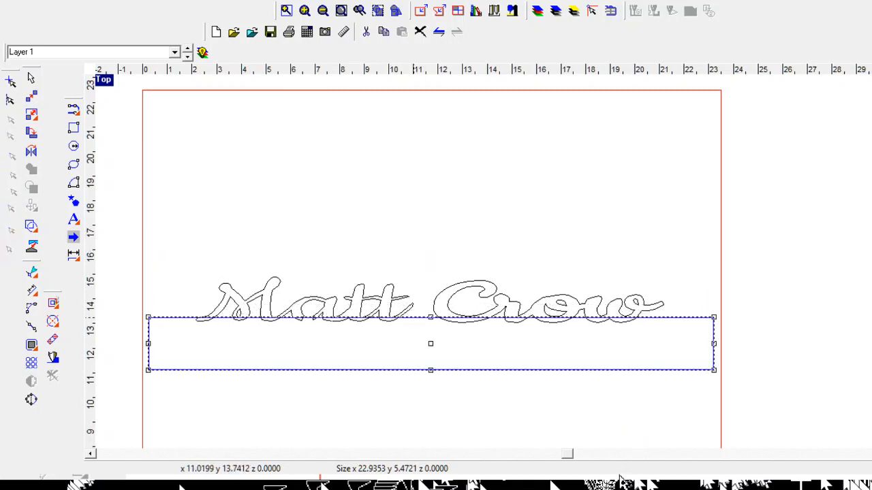
left_click_drag(430, 370, 431, 330)
scroll(487, 420, "up", 1)
scroll(456, 409, "up", 1)
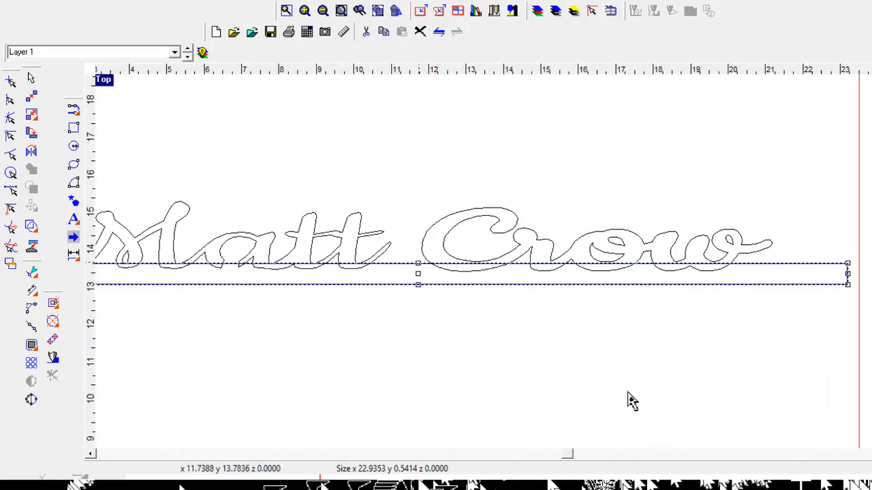
left_click_drag(418, 264, 418, 269)
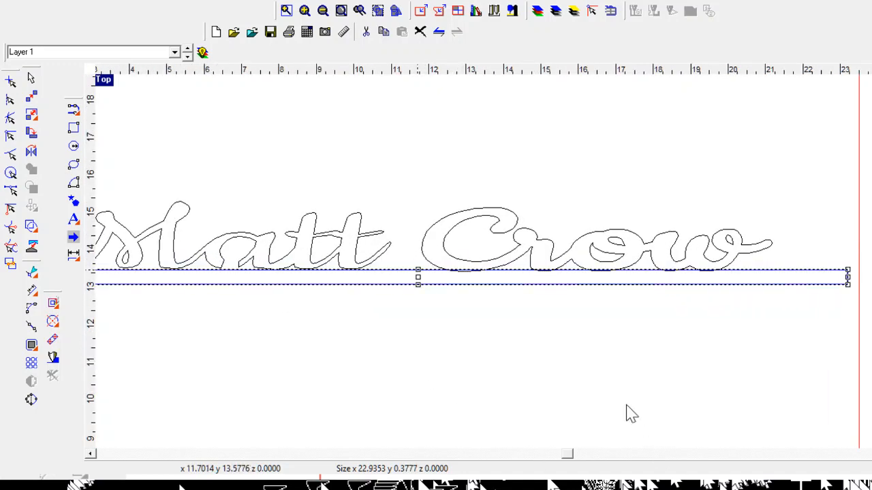
scroll(640, 425, "down", 2)
scroll(505, 414, "up", 1)
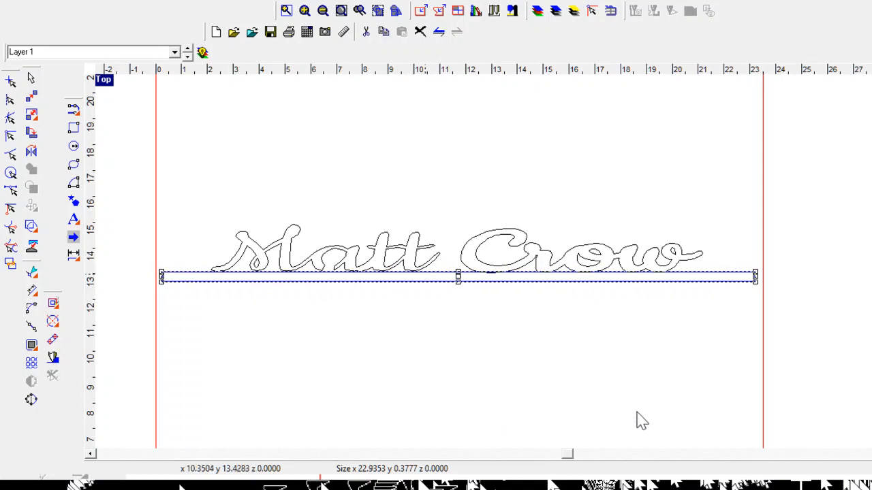
scroll(253, 389, "up", 2)
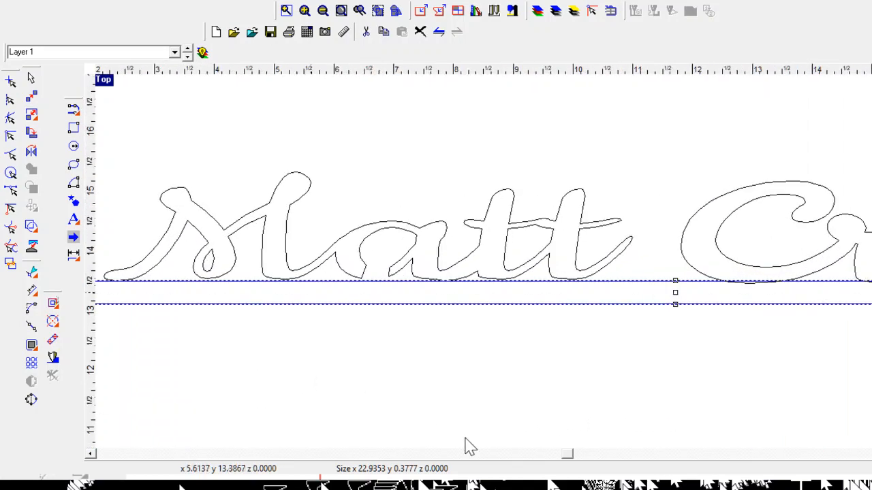
key("Up")
key("Up")
key("Up")
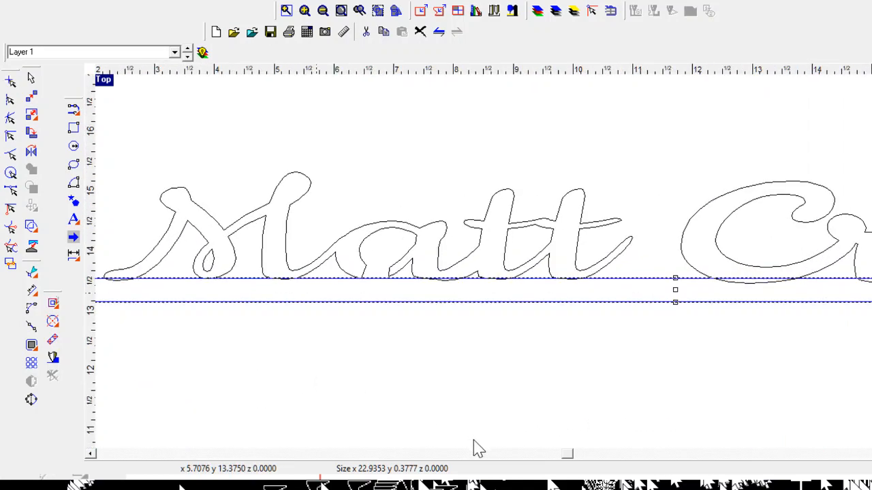
left_click(31, 291)
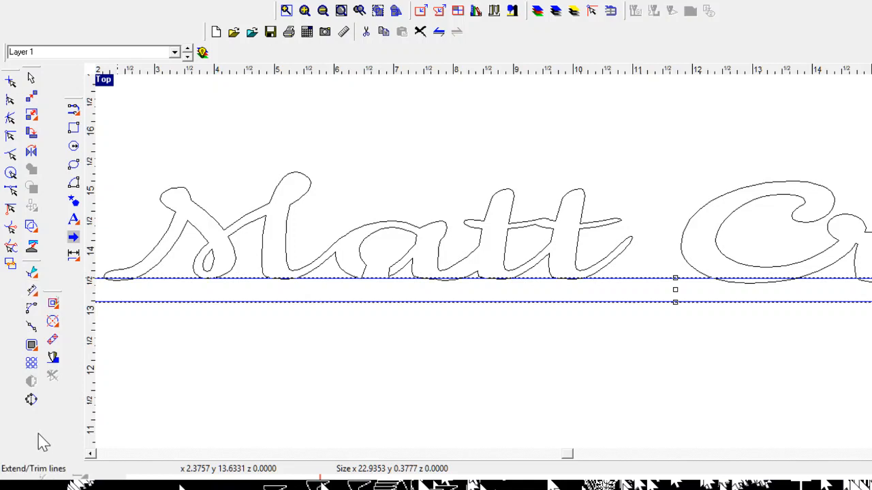
left_click(113, 437)
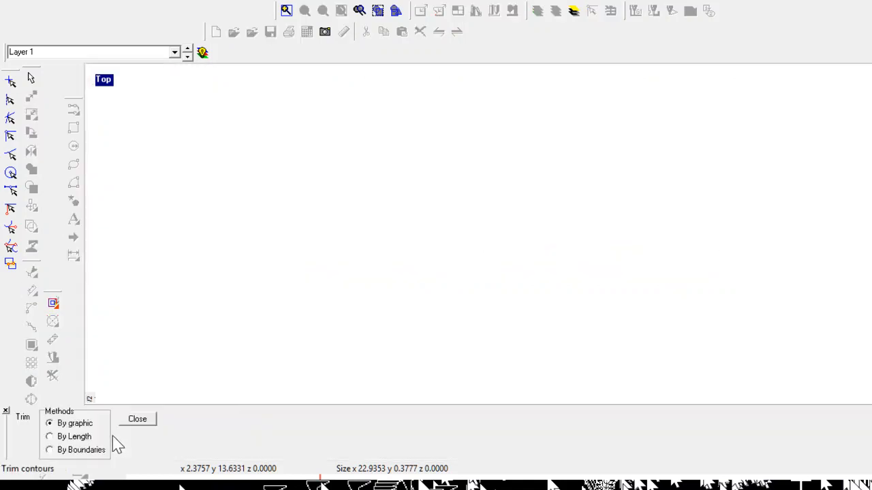
left_click(255, 377)
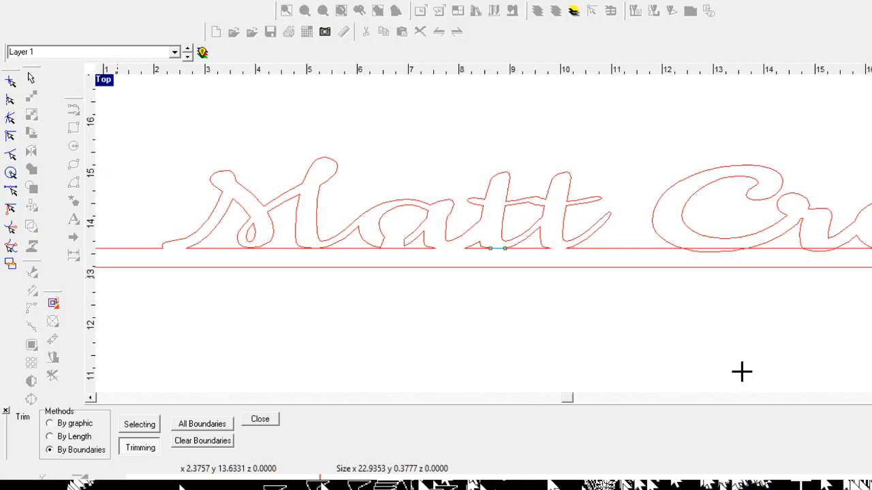
scroll(726, 378, "down", 2)
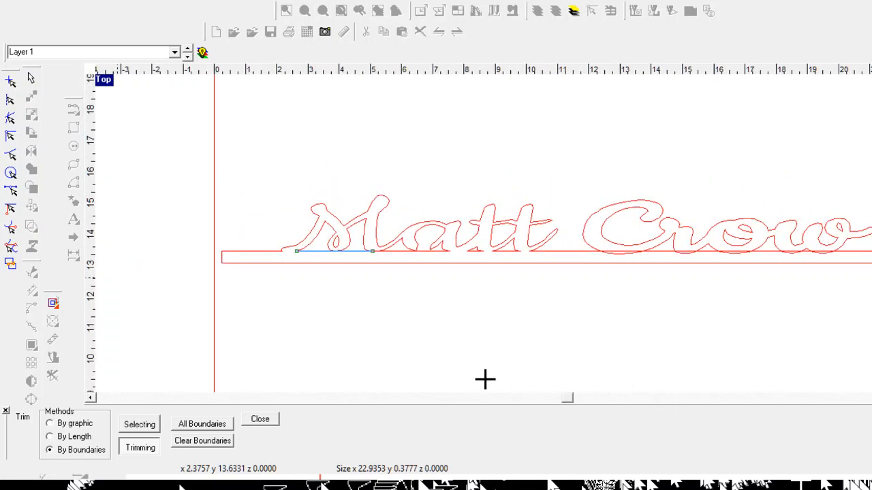
scroll(518, 388, "down", 2)
scroll(653, 394, "up", 3)
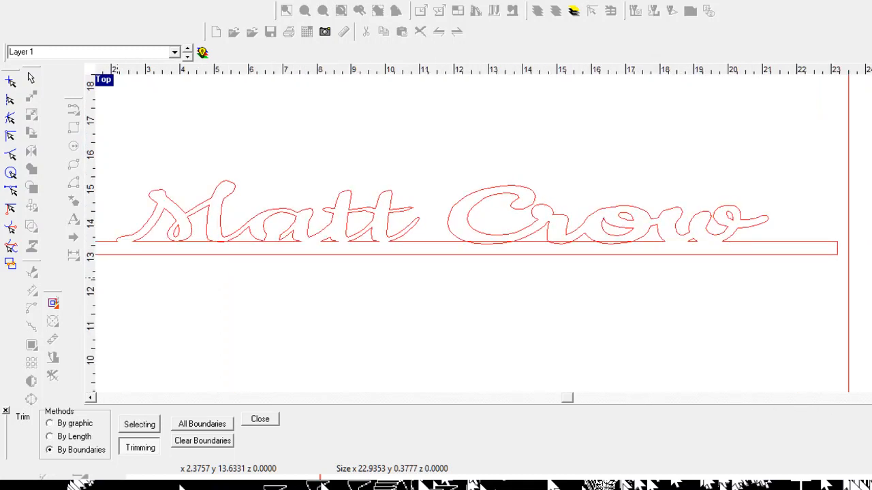
scroll(672, 298, "down", 3)
key("Escape")
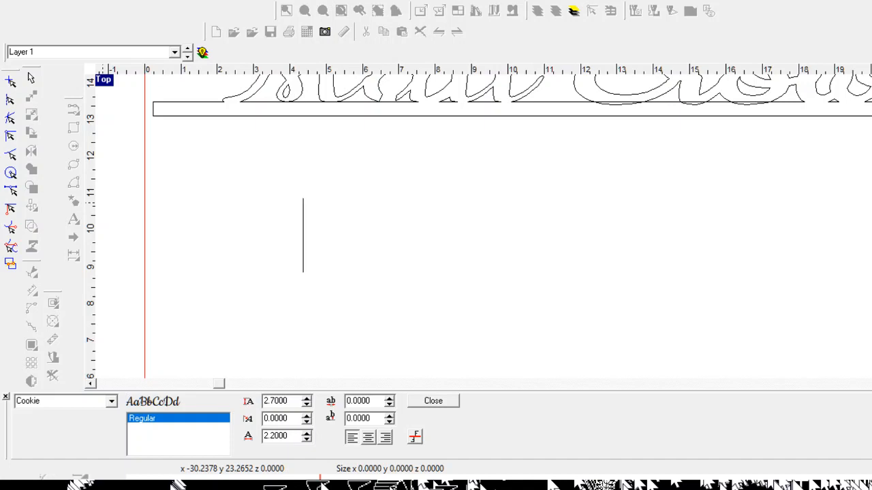
Step: Place the text GABE in the Black Ops One font below the base strip and select it
left_click(134, 470)
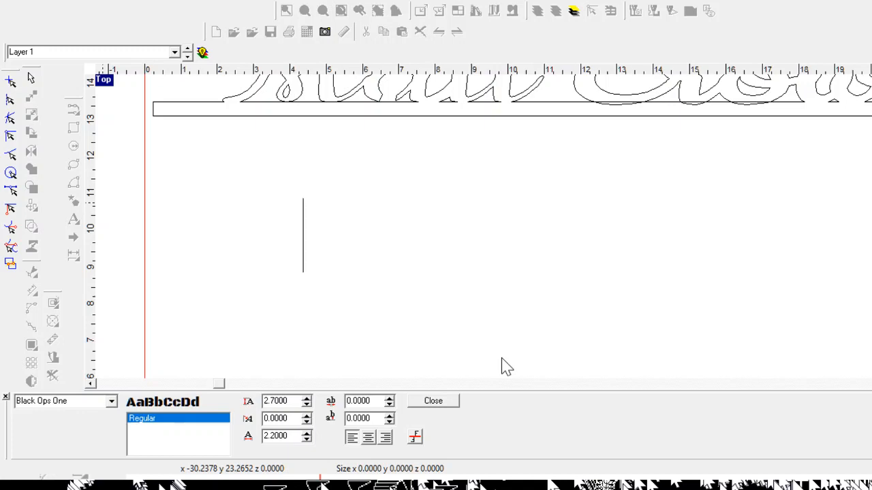
type("GABE")
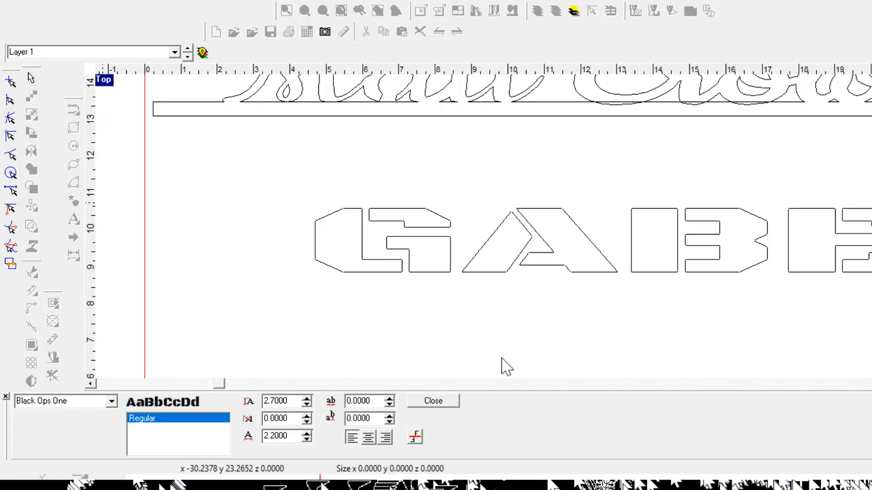
scroll(502, 359, "down", 3)
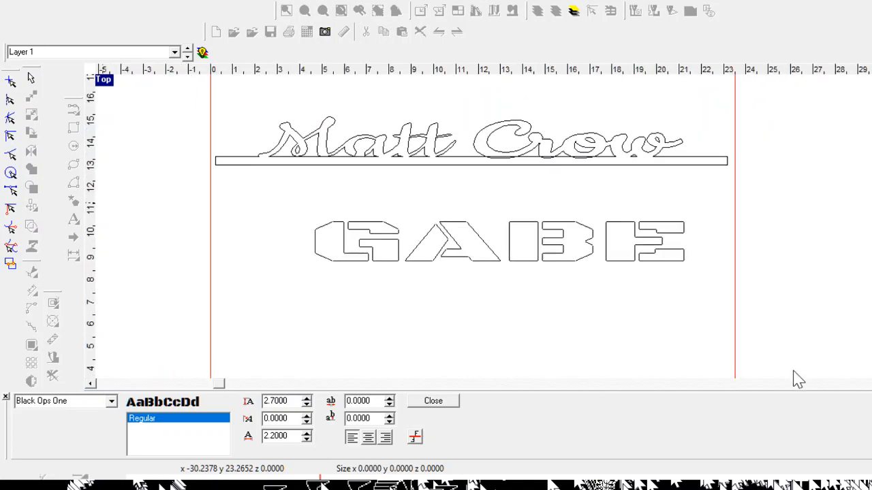
scroll(793, 370, "up", 5)
scroll(404, 368, "up", 1)
scroll(346, 359, "down", 2)
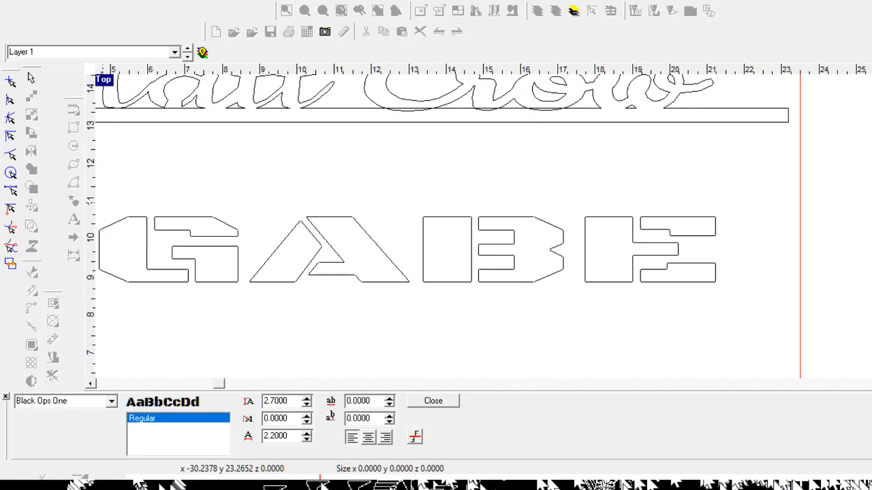
left_click(433, 401)
scroll(499, 315, "down", 3)
scroll(346, 319, "up", 2)
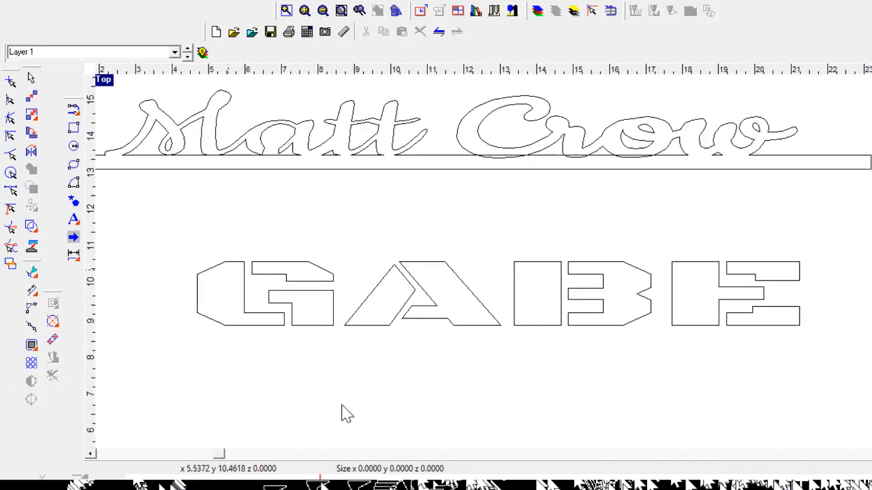
left_click(480, 397)
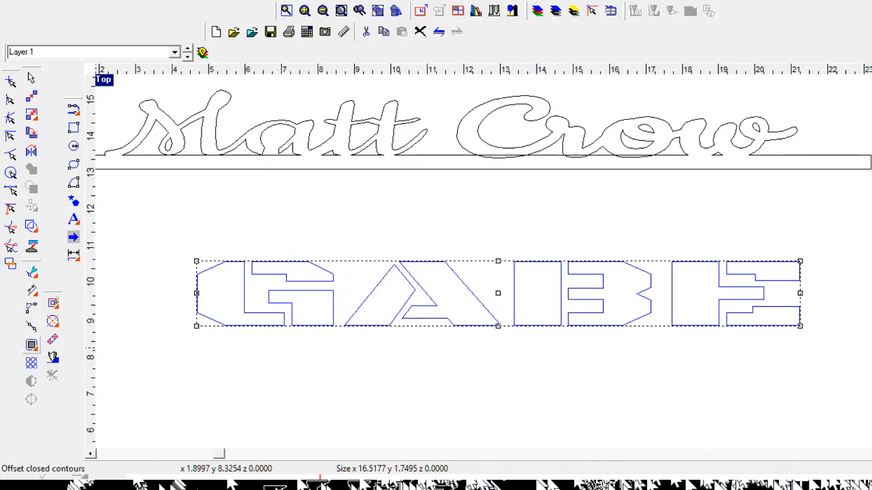
Step: Offset the GABE letter contours inline by 0.06 with square corners
left_click(31, 345)
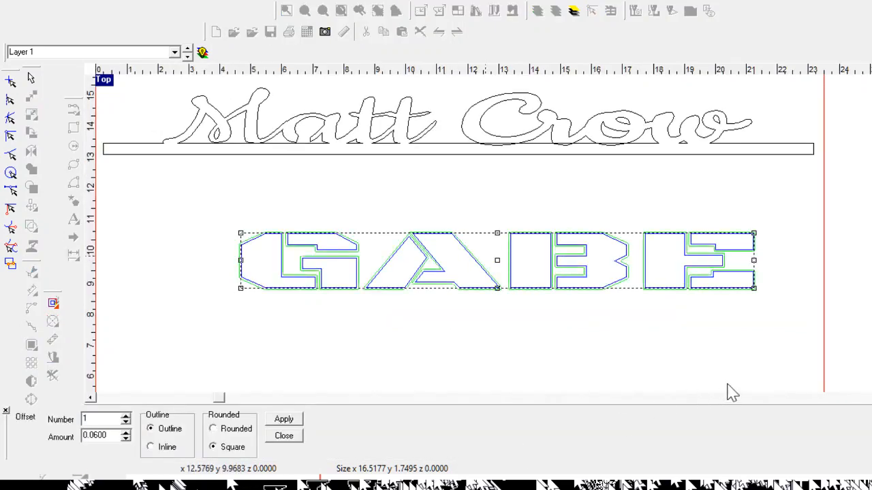
scroll(726, 391, "up", 3)
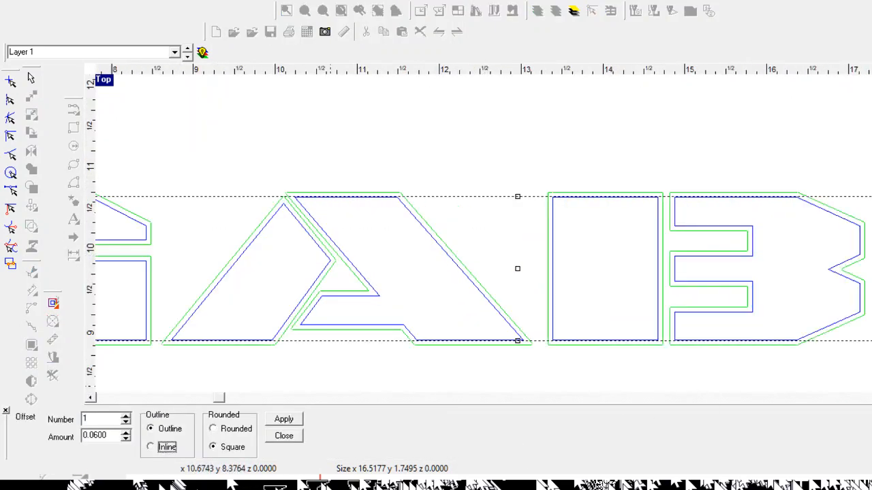
left_click(166, 447)
left_click(283, 418)
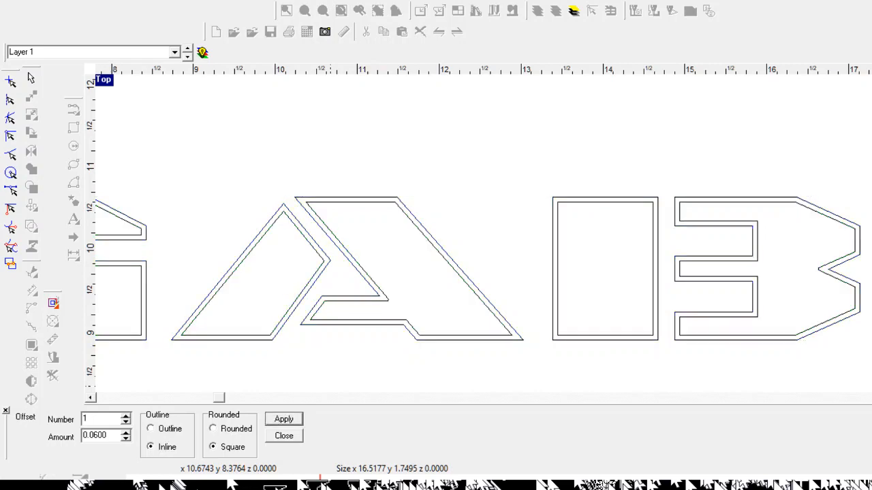
left_click(284, 436)
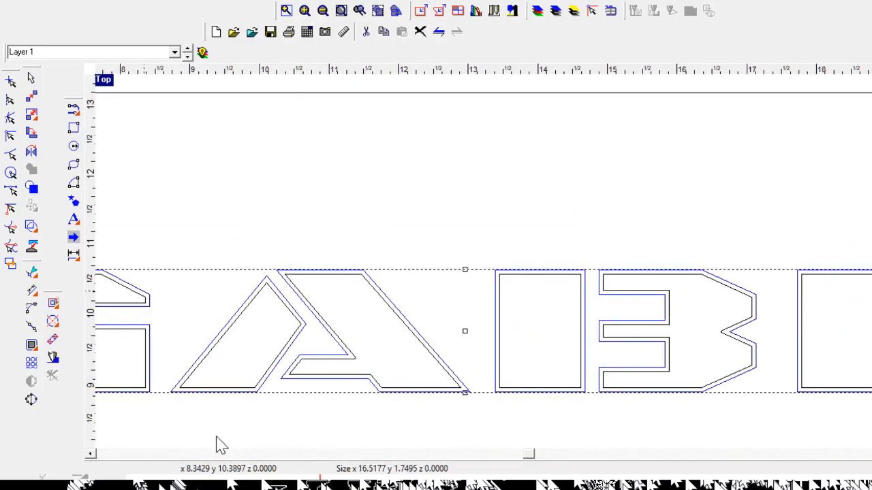
scroll(290, 445, "down", 3)
Step: Delete GABE's original outer outlines, leaving only the inline contours
key("Delete")
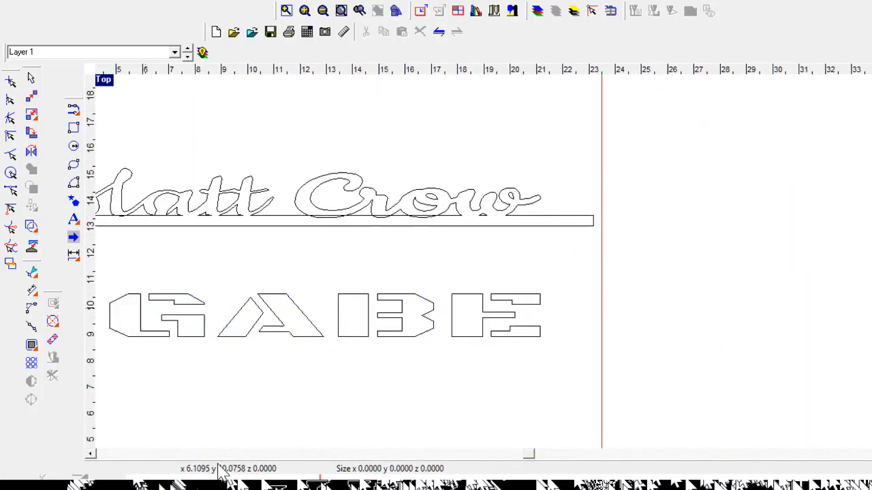
scroll(211, 463, "up", 2)
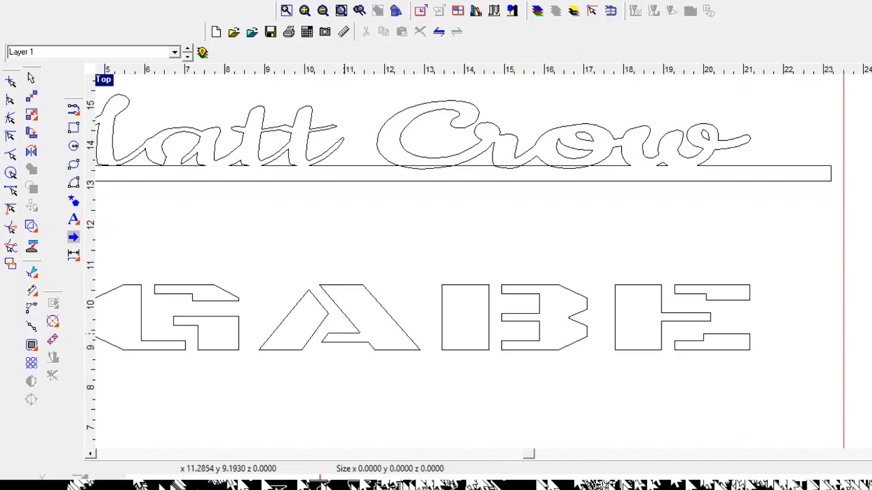
scroll(337, 306, "down", 3)
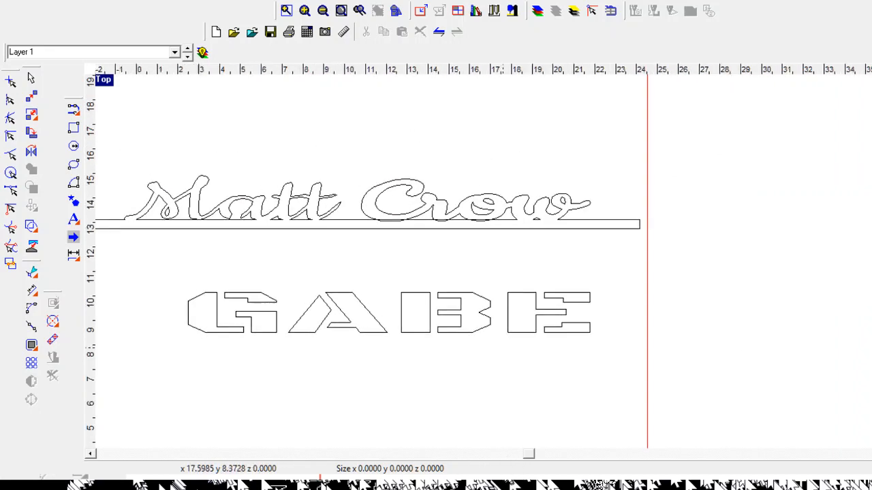
scroll(504, 346, "down", 2)
scroll(395, 326, "up", 3)
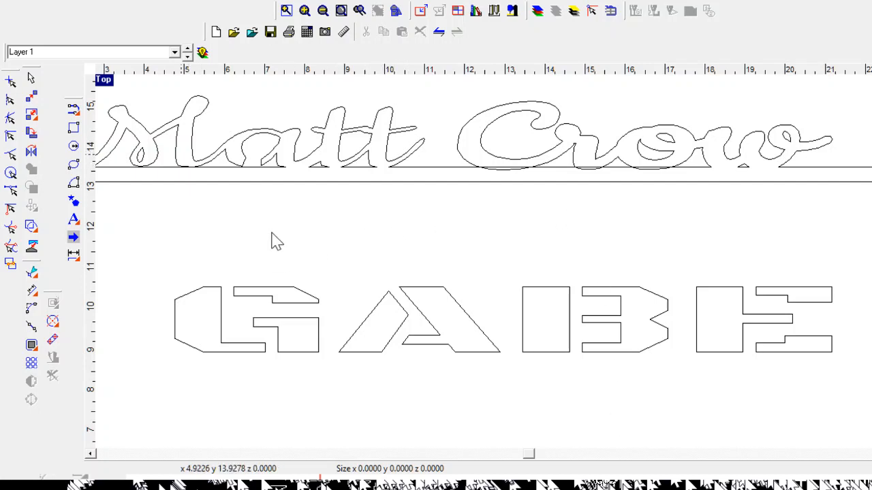
left_click(104, 196)
scroll(392, 351, "up", 1)
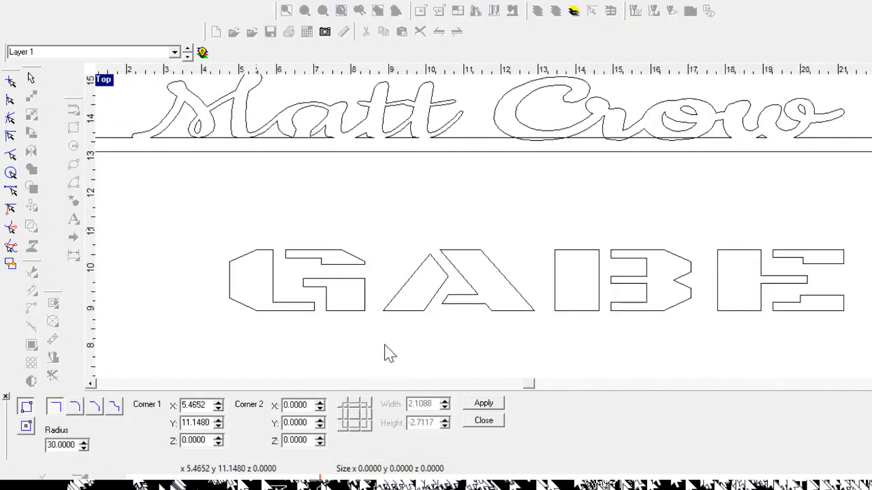
Step: Draw a rectangle around GABE and lower its top edge onto the letters, about 16.67 × 1.55
left_click(346, 365)
scroll(235, 240, "down", 2)
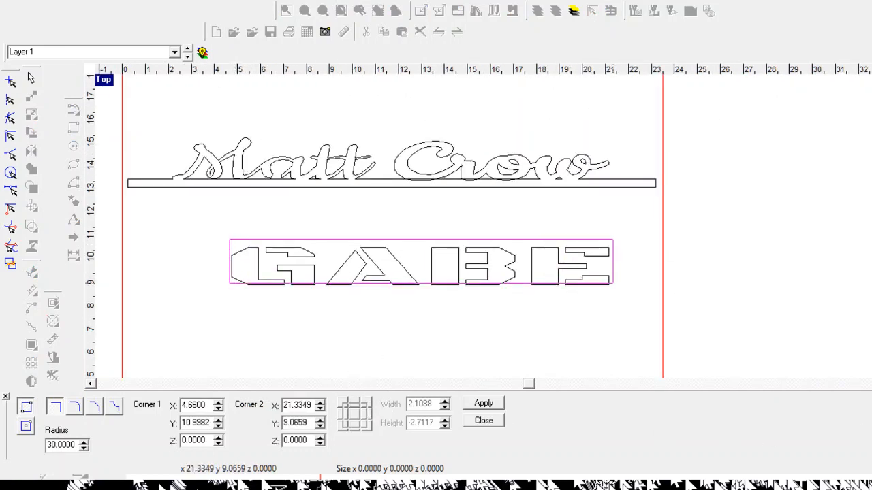
left_click(613, 283)
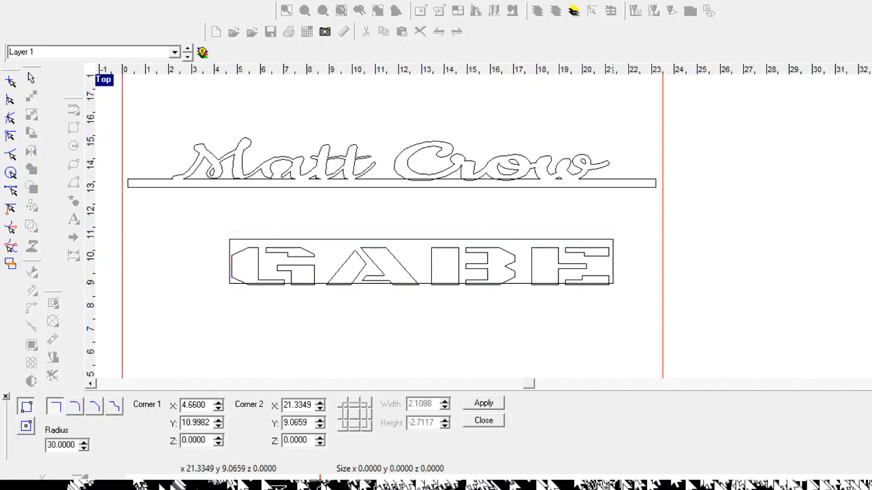
key("Escape")
scroll(525, 413, "up", 3)
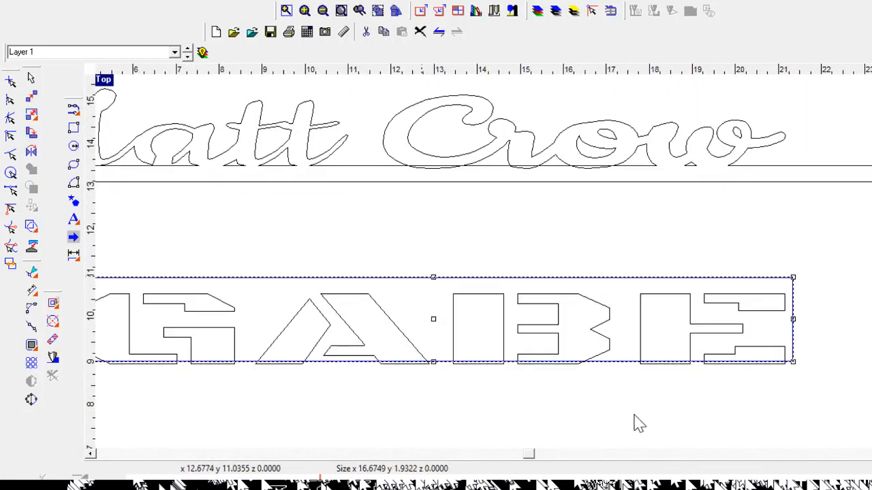
left_click_drag(432, 291, 432, 294)
scroll(432, 294, "down", 3)
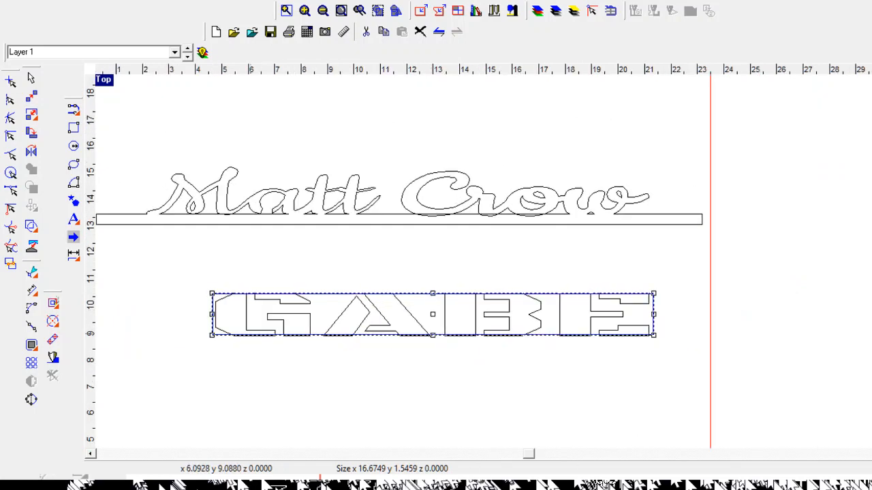
left_click(240, 355)
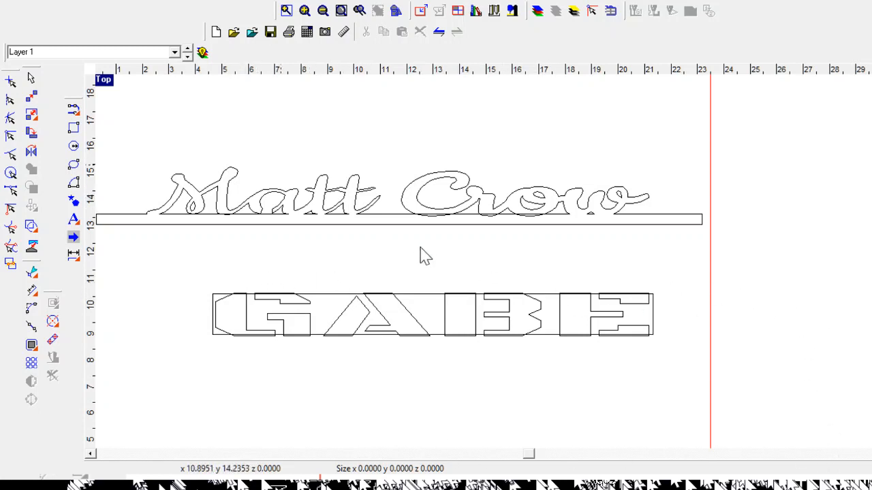
scroll(746, 347, "down", 3)
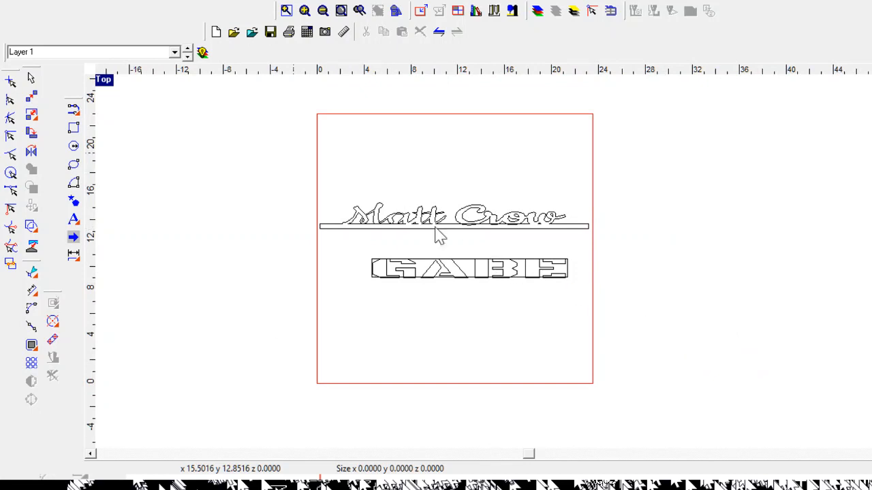
left_click_drag(271, 146, 669, 361)
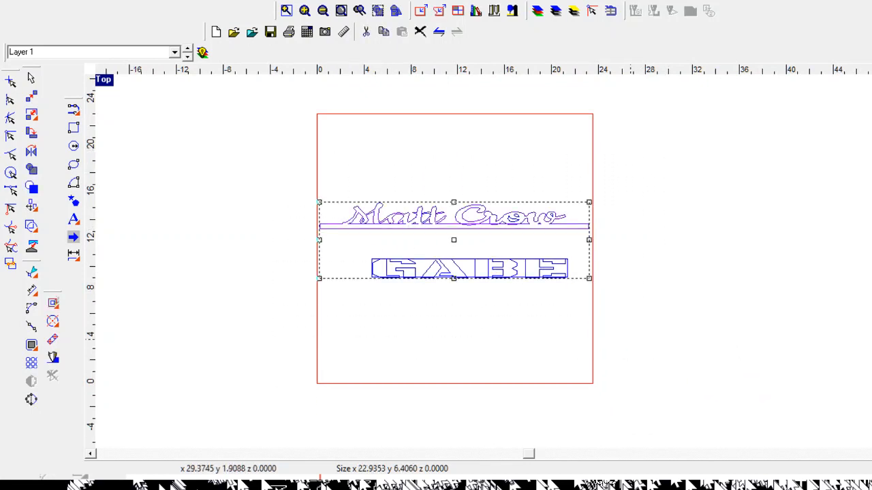
key("Delete")
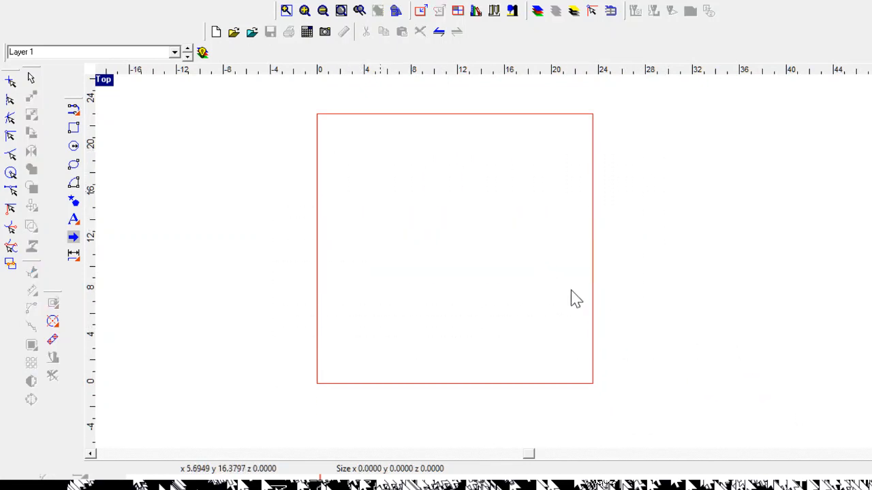